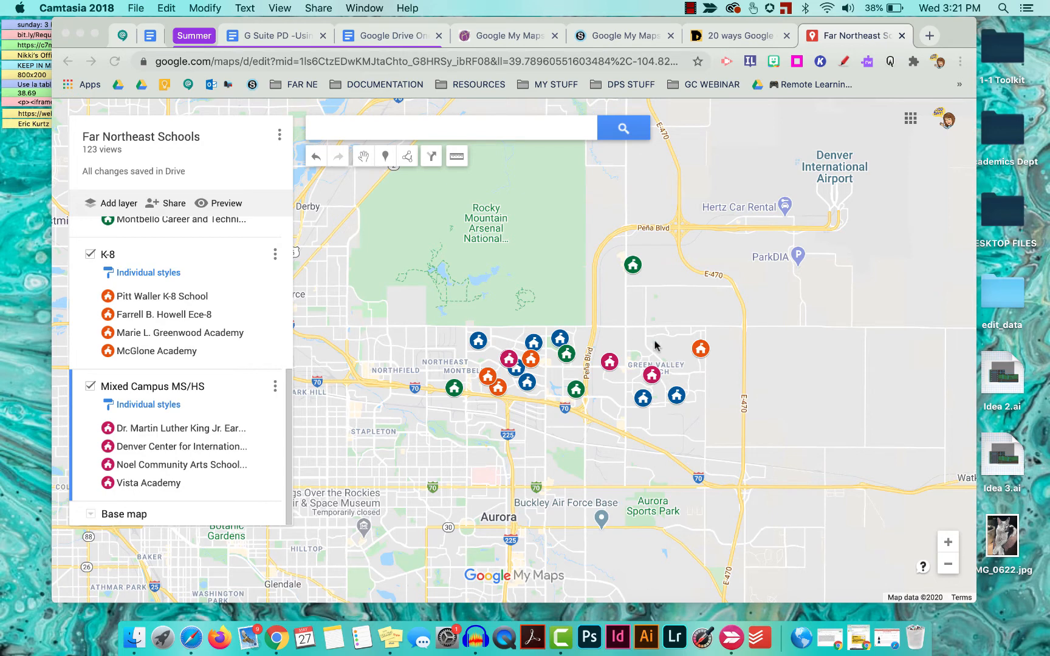
Step: Hide the High Schools, K-8 and Mixed Campus MS/HS layers, leaving only the Elementary Schools layer shown on the map
{"action": "scroll", "coordinate": [190, 354], "scroll_direction": "up", "scroll_amount": 5}
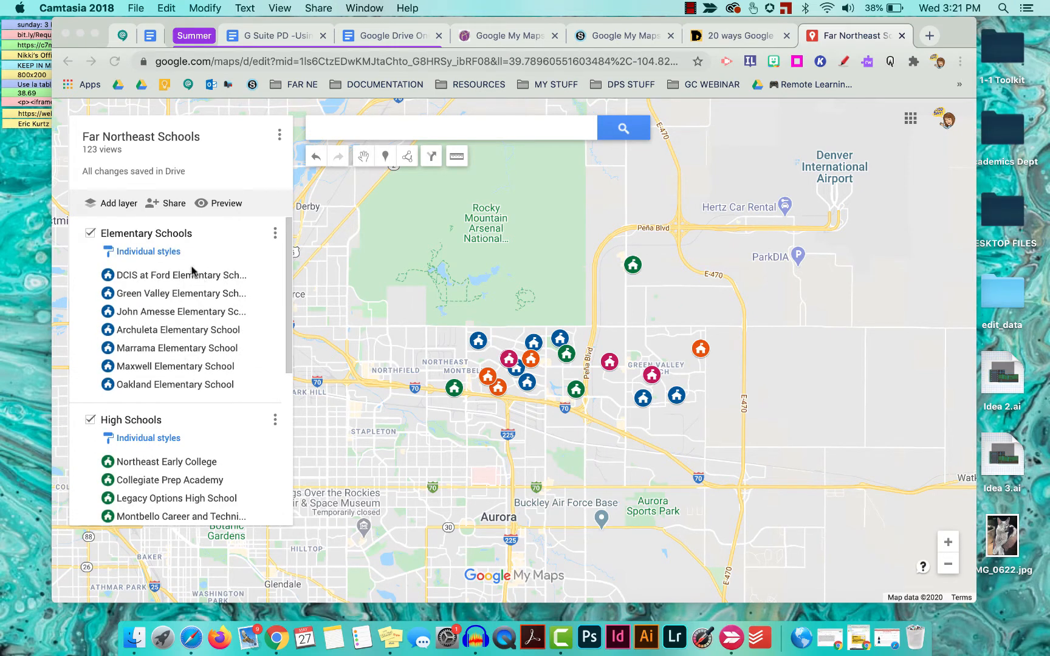
{"action": "scroll", "coordinate": [197, 332], "scroll_direction": "down", "scroll_amount": 2}
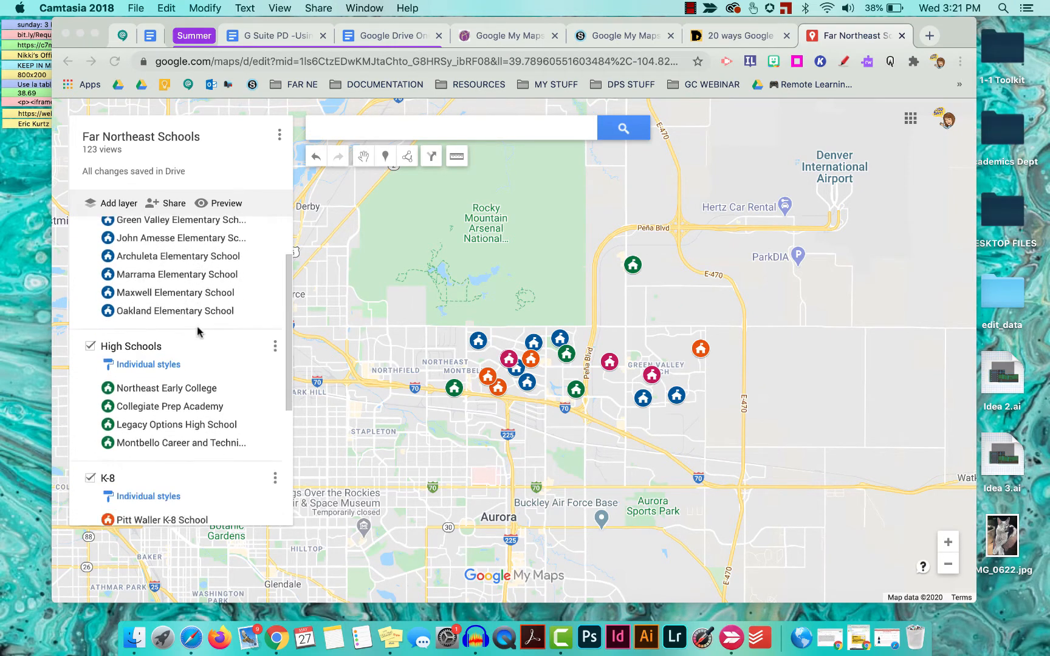
{"action": "scroll", "coordinate": [198, 331], "scroll_direction": "down", "scroll_amount": 6}
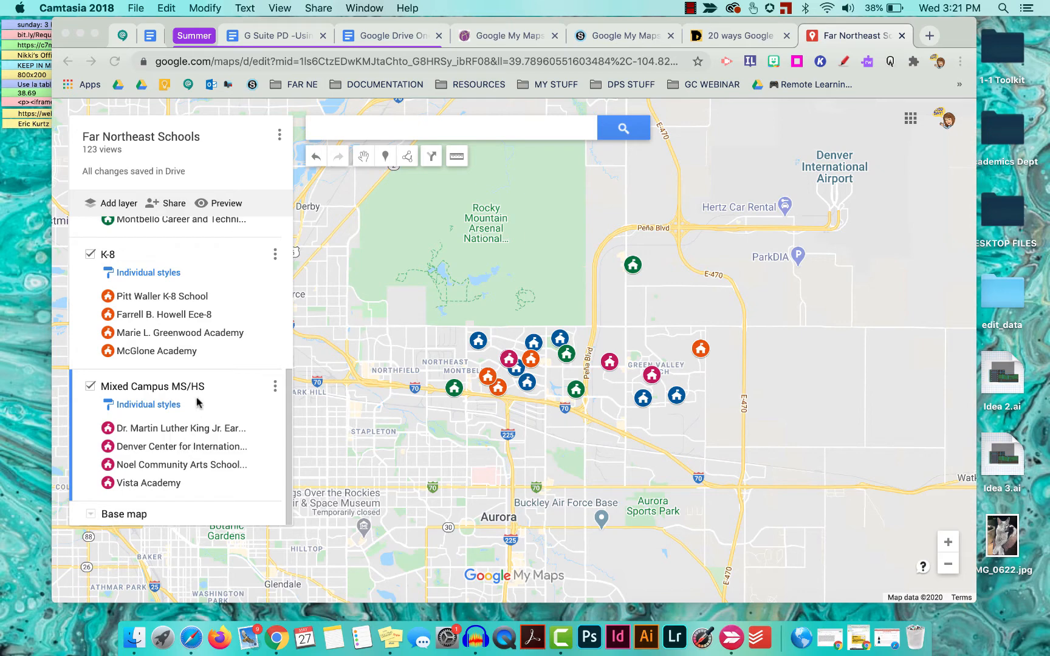
{"action": "scroll", "coordinate": [197, 399], "scroll_direction": "up", "scroll_amount": 8}
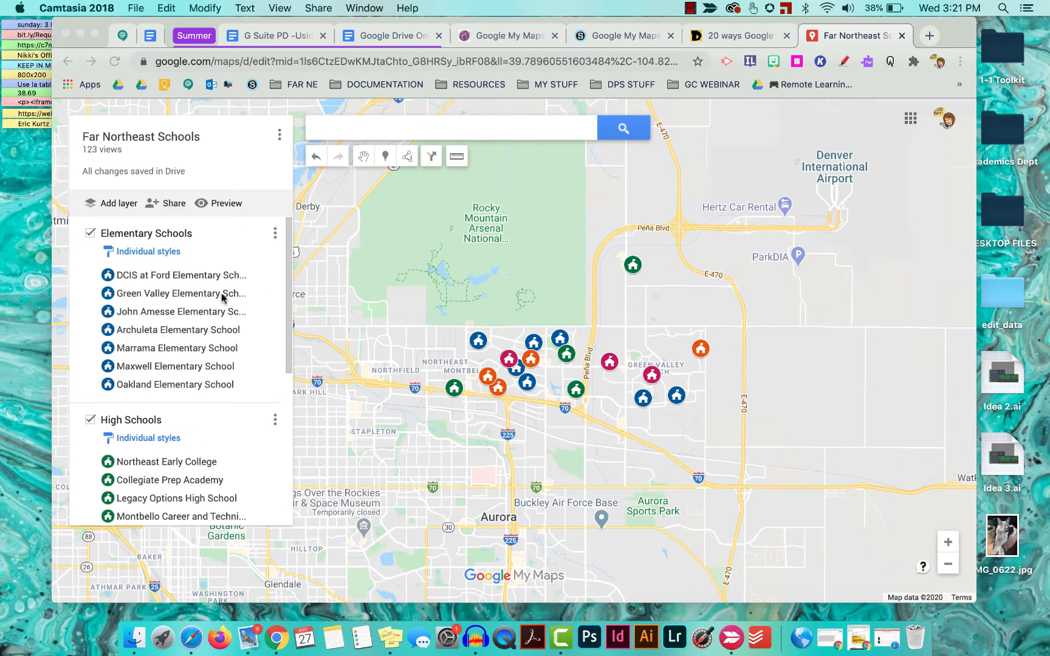
{"action": "left_click", "coordinate": [90, 420]}
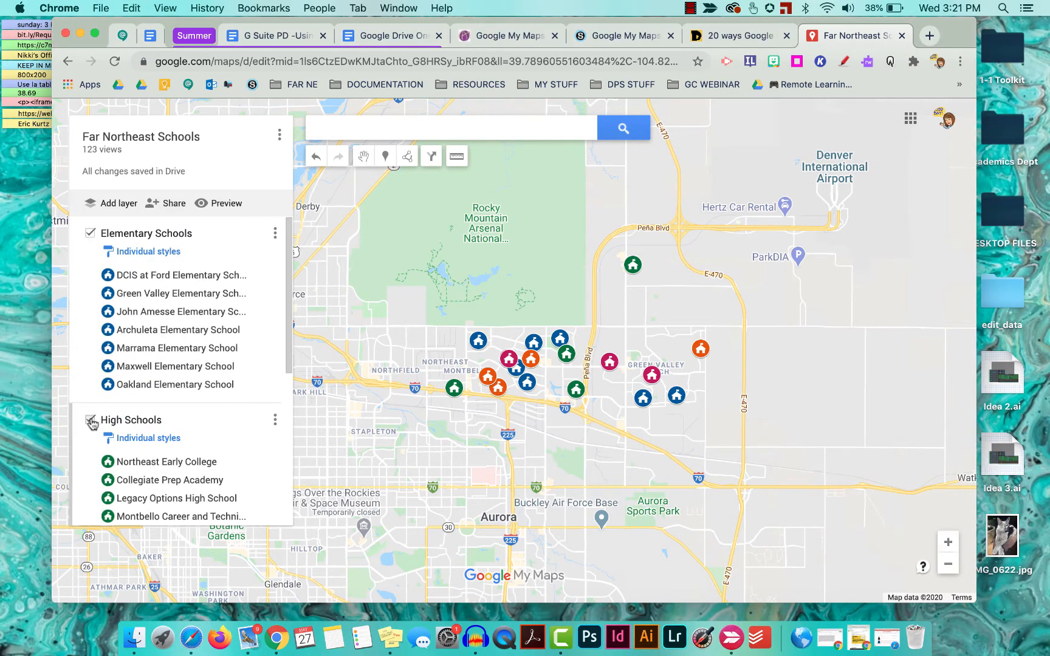
{"action": "scroll", "coordinate": [138, 419], "scroll_direction": "down", "scroll_amount": 3}
{"action": "left_click", "coordinate": [90, 377]}
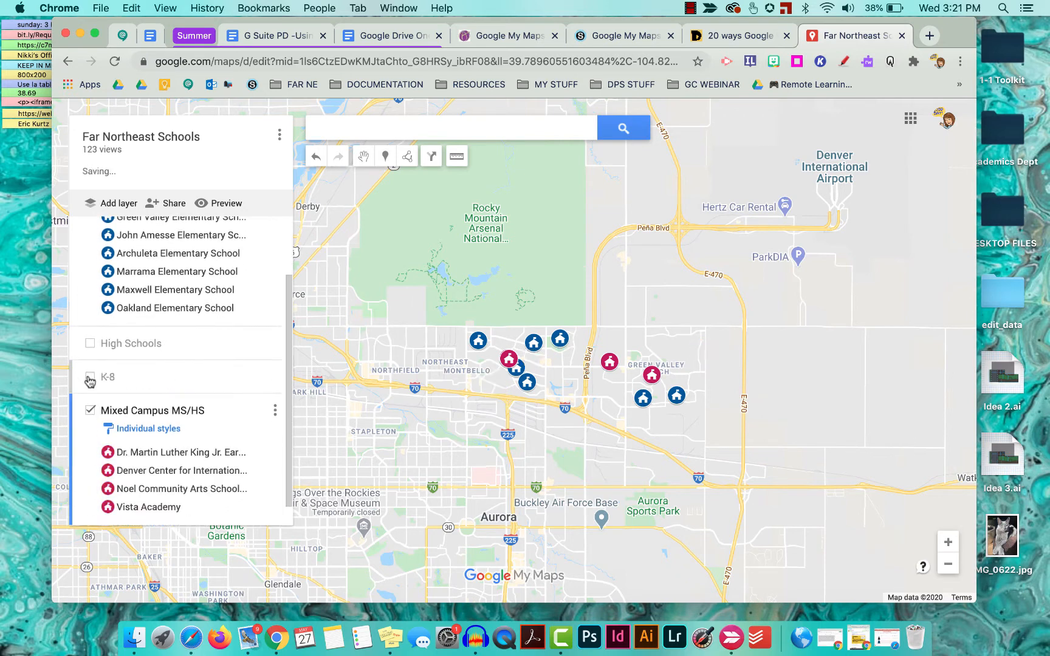
{"action": "left_click", "coordinate": [90, 410]}
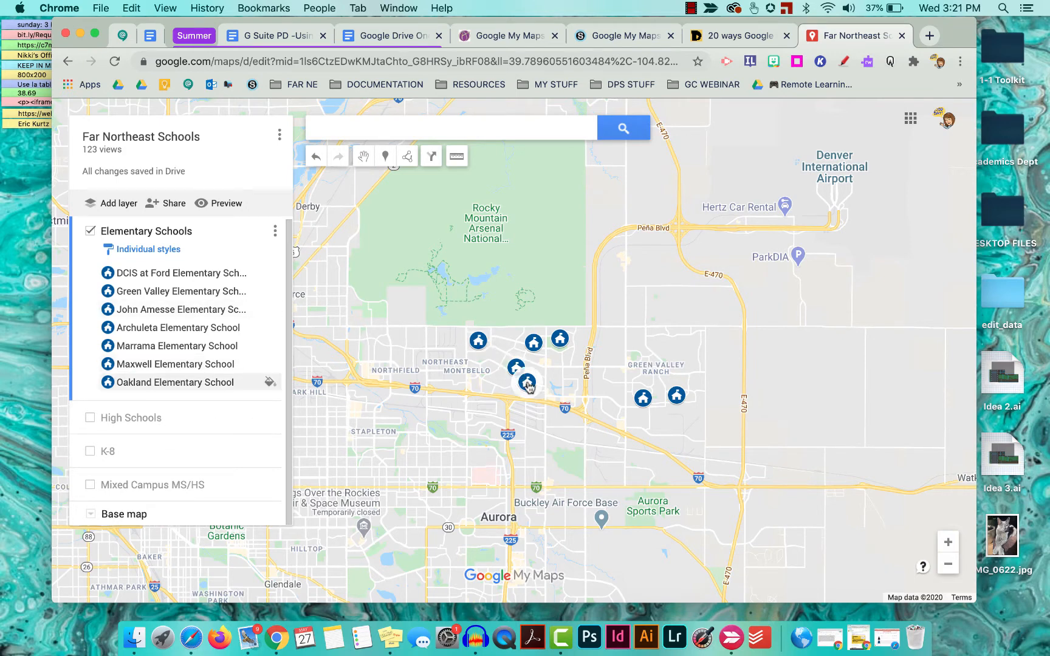
Step: Add the description "Information" to the John Amesse Elementary School marker and save it
{"action": "left_click", "coordinate": [478, 343]}
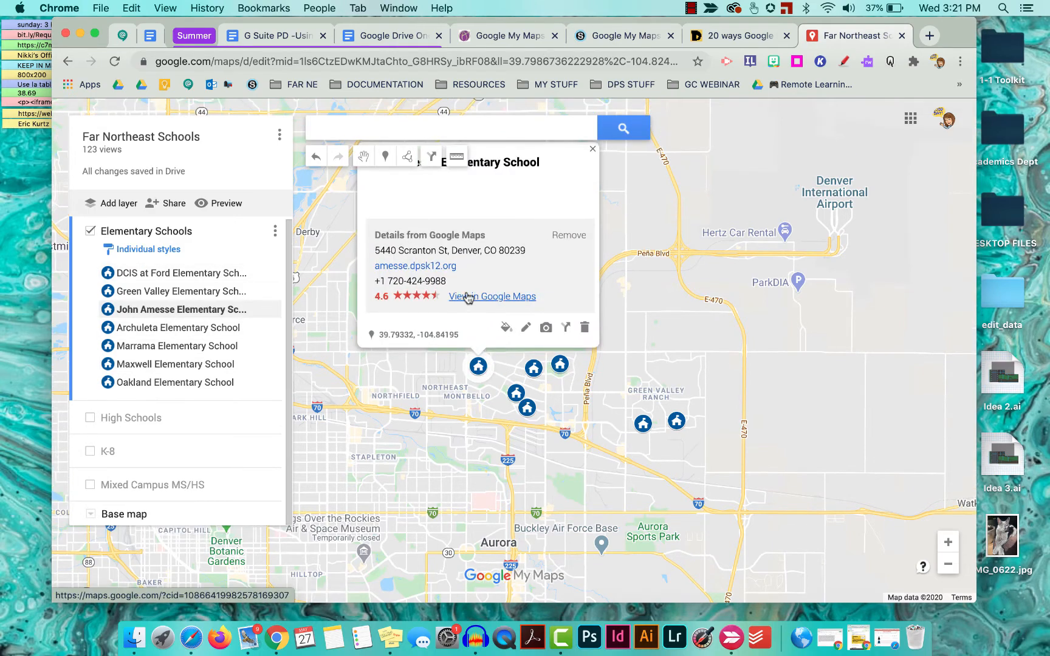
{"action": "scroll", "coordinate": [659, 263], "scroll_direction": "up", "scroll_amount": 1}
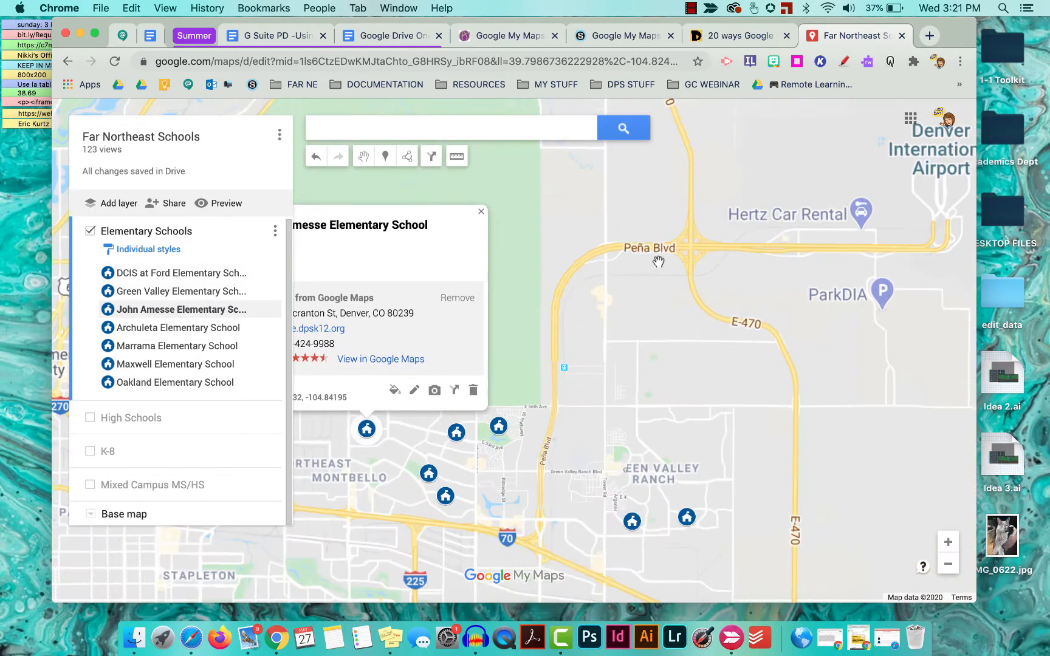
{"action": "right_click", "coordinate": [658, 262]}
{"action": "left_click_drag", "start_coordinate": [628, 301], "coordinate": [871, 270]}
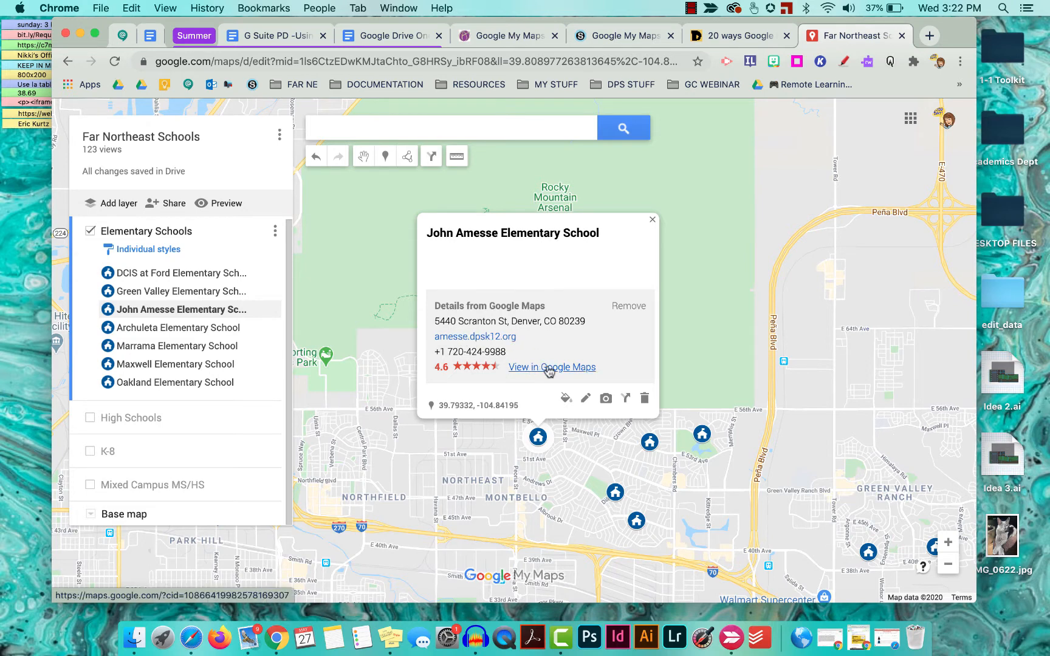
{"action": "left_click", "coordinate": [587, 400]}
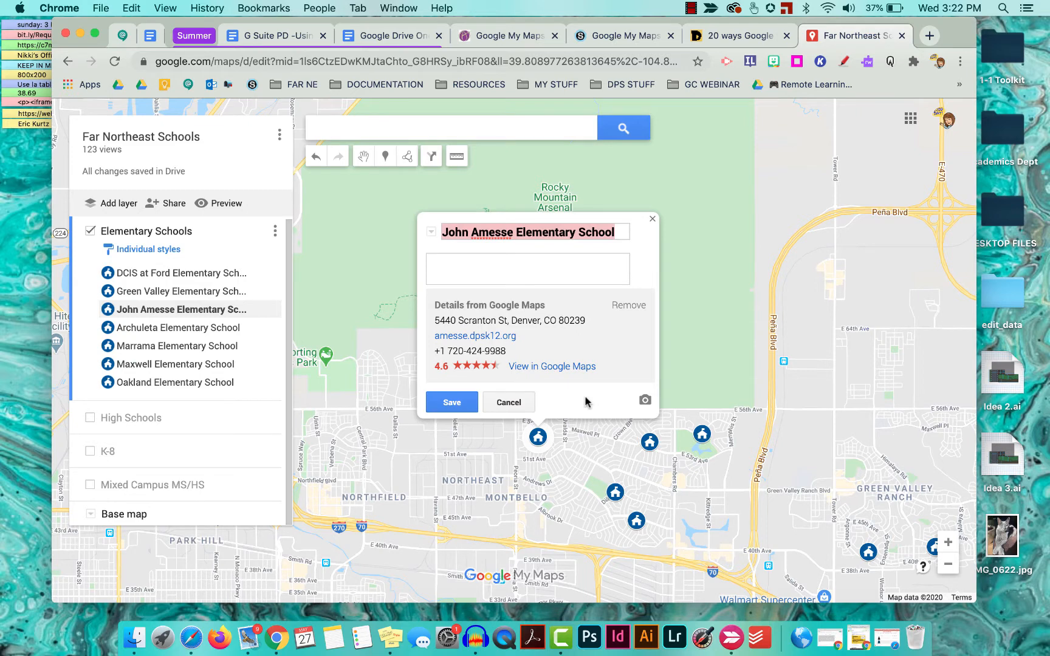
{"action": "left_click", "coordinate": [487, 263]}
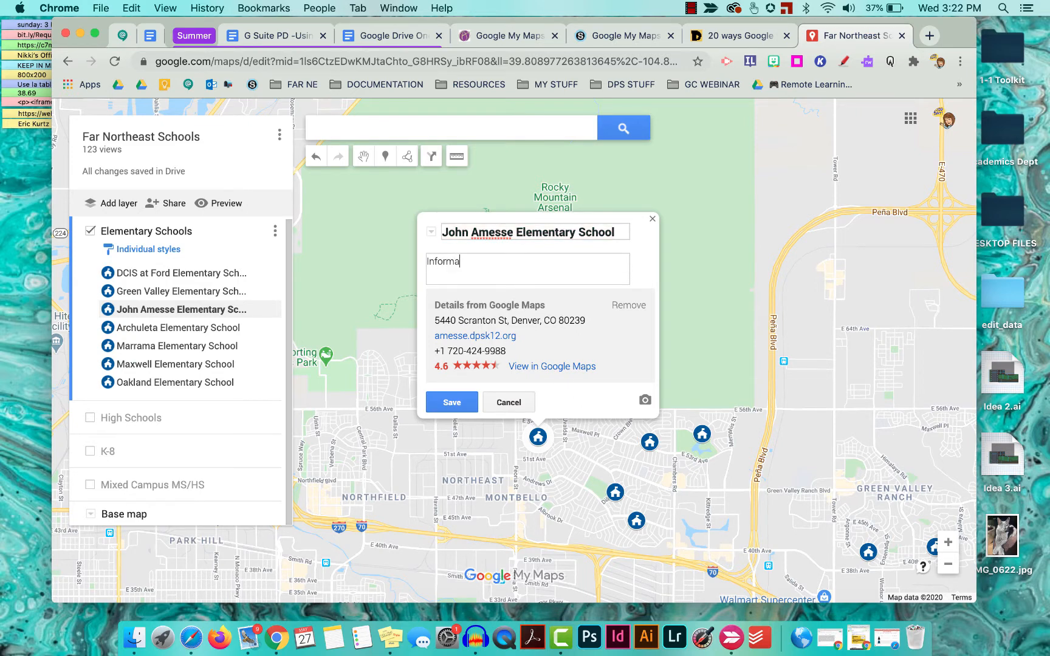
{"action": "left_click", "coordinate": [450, 402]}
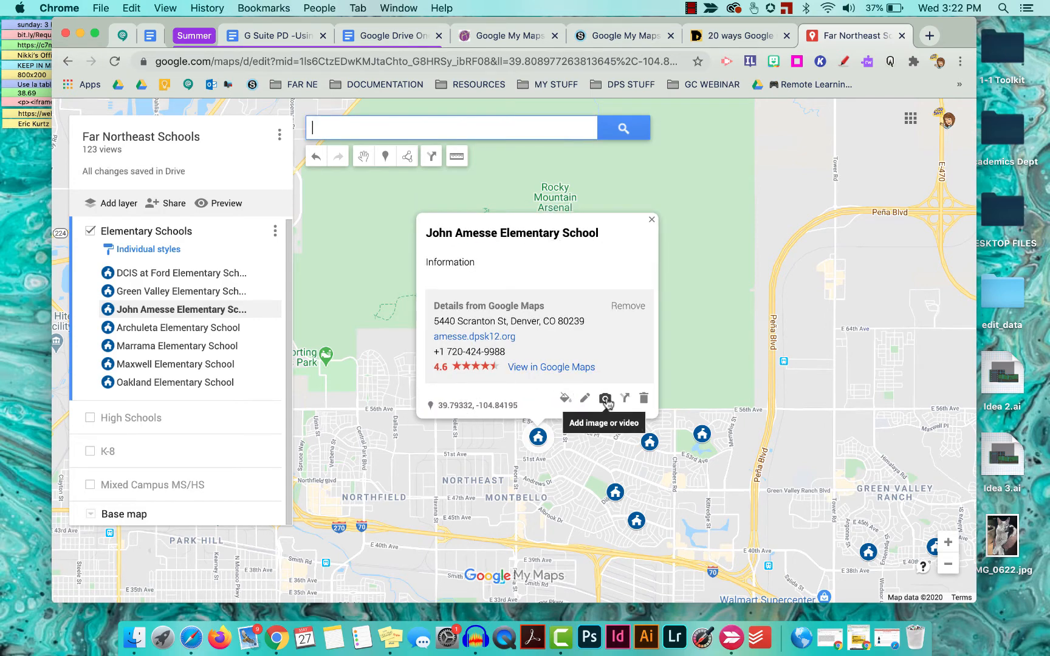
Step: Start adding an image to the John Amesse Elementary School marker and search Google Images for "Amesse Elementary"
{"action": "left_click", "coordinate": [605, 399]}
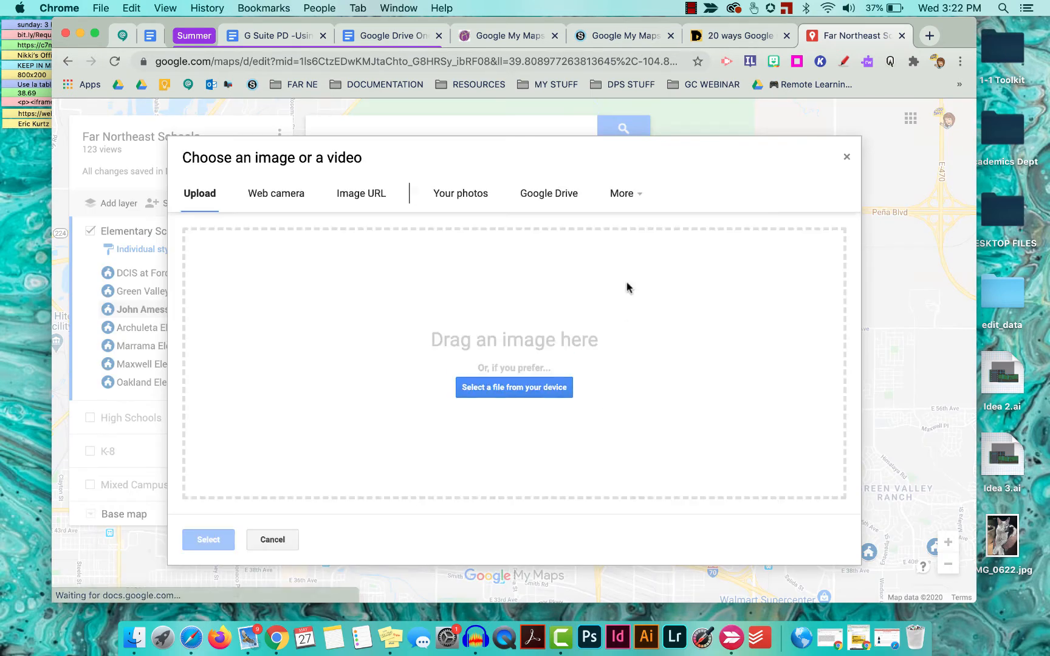
{"action": "left_click", "coordinate": [622, 194]}
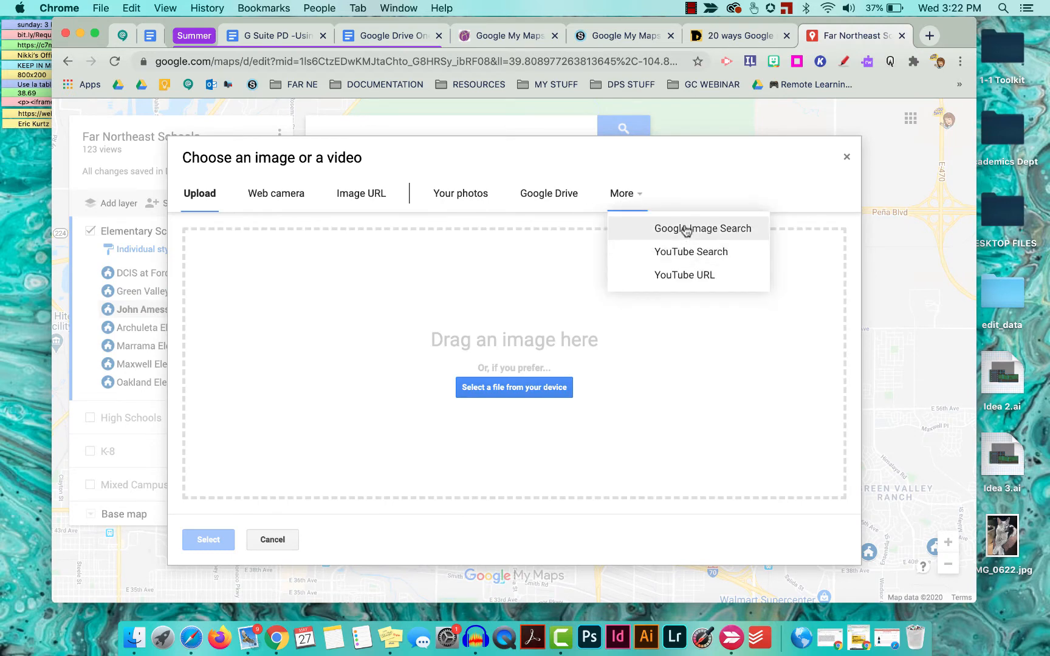
{"action": "left_click", "coordinate": [628, 228]}
{"action": "type", "text": "Am"}
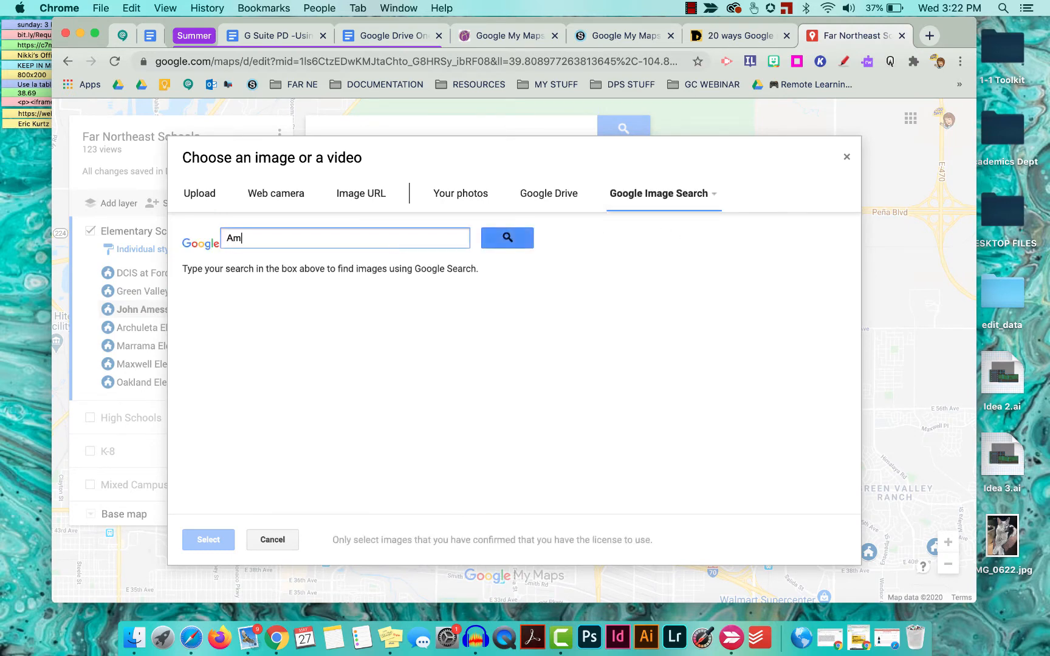
{"action": "type", "text": "esse Elementary"}
{"action": "key", "text": "Return"}
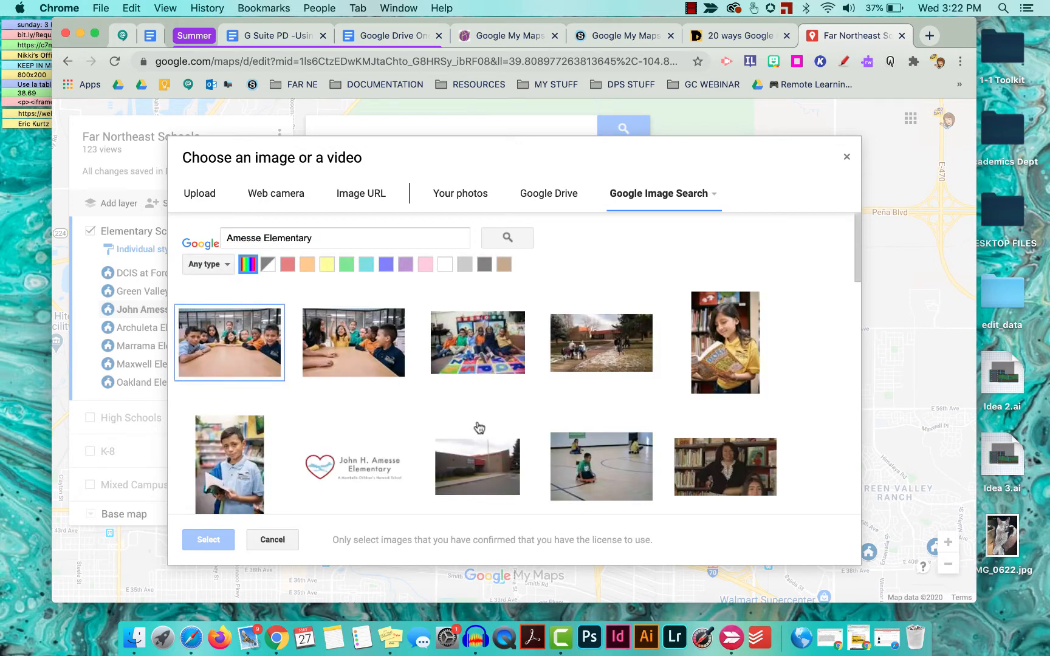
Step: Attach the photo of the brick school building beside the parking lot to the marker, save it and close the marker's card
{"action": "left_click", "coordinate": [479, 467]}
{"action": "left_click", "coordinate": [218, 536]}
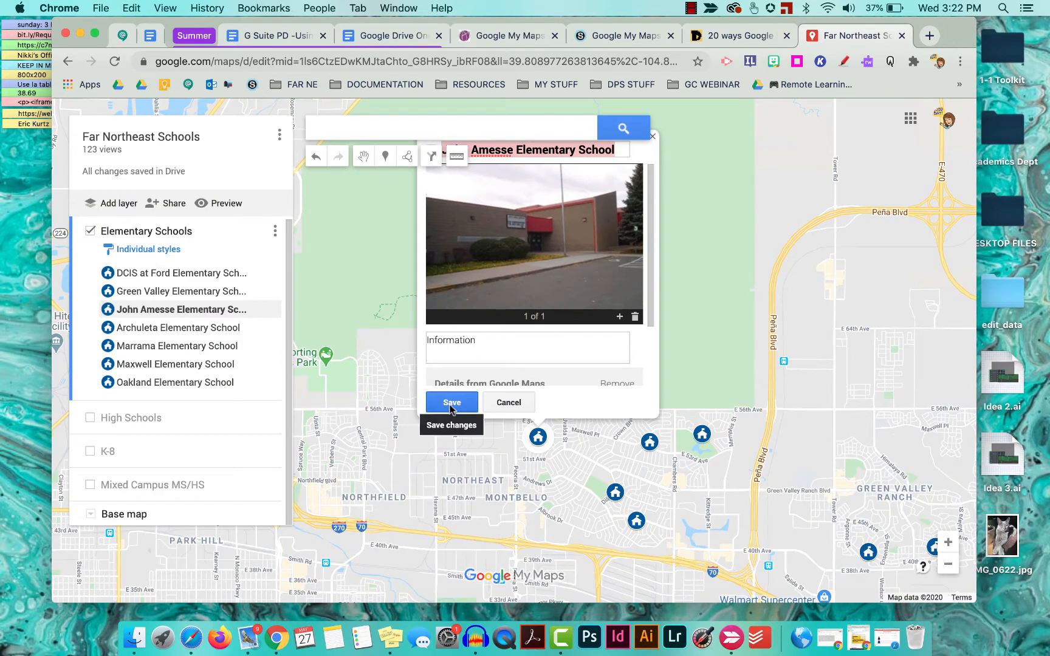
{"action": "left_click", "coordinate": [453, 403]}
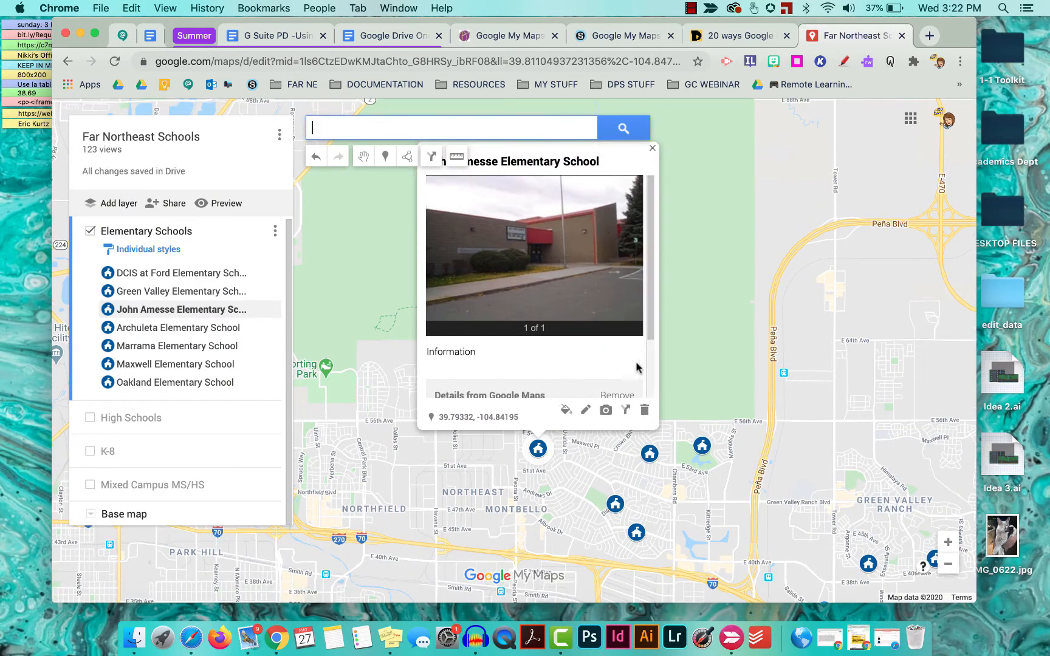
{"action": "left_click", "coordinate": [653, 147]}
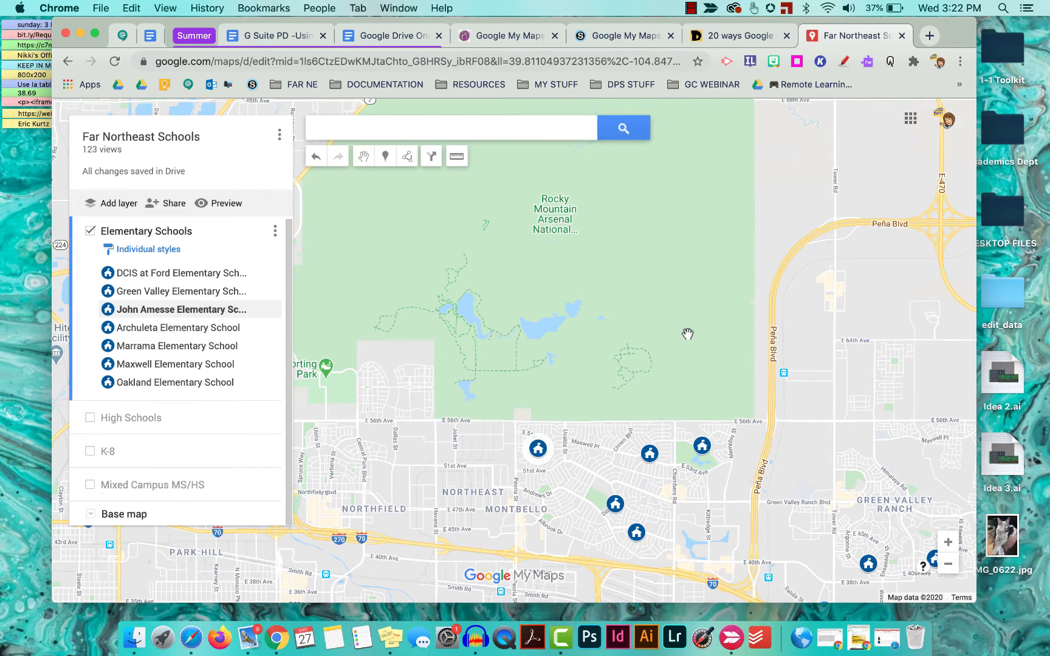
{"action": "left_click", "coordinate": [948, 565]}
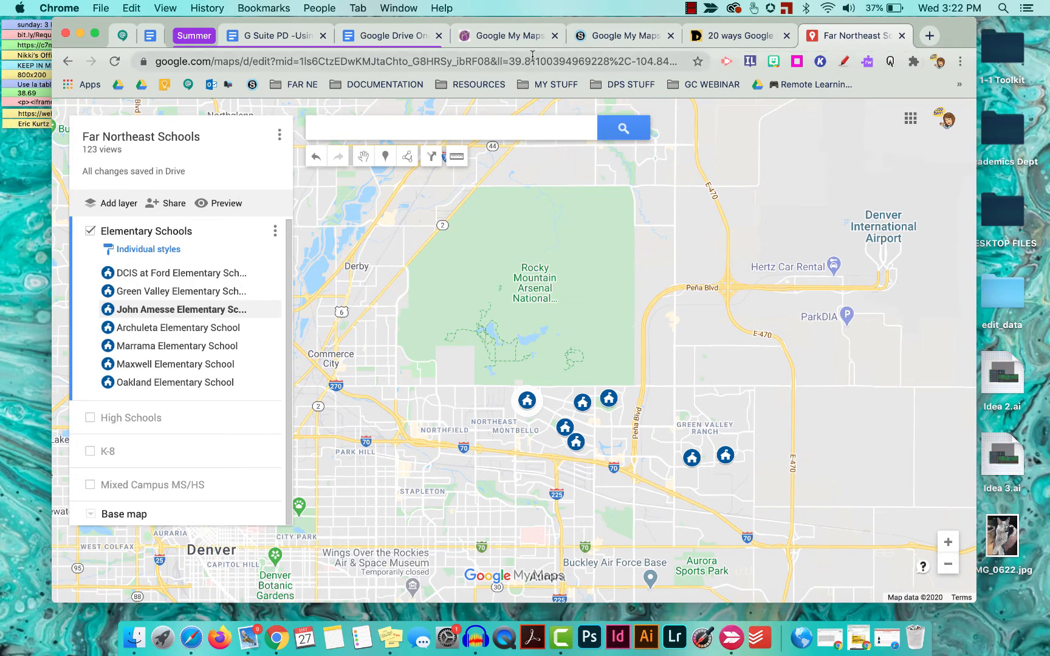
Step: Switch to Google Drive and create a new Google My Maps map
{"action": "left_click", "coordinate": [911, 120]}
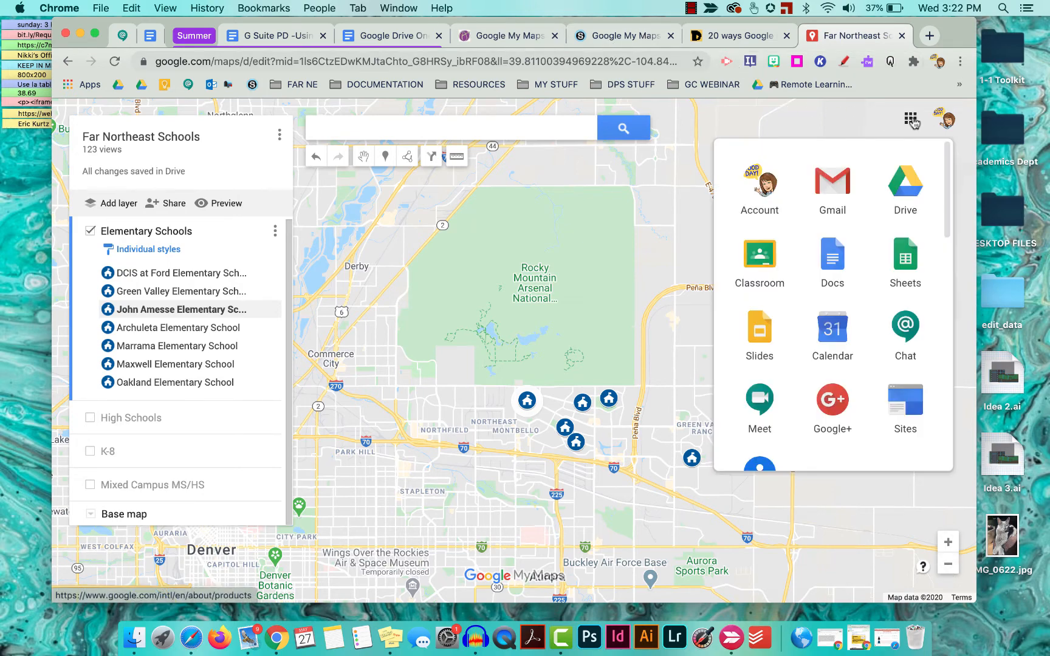
{"action": "left_click", "coordinate": [907, 191]}
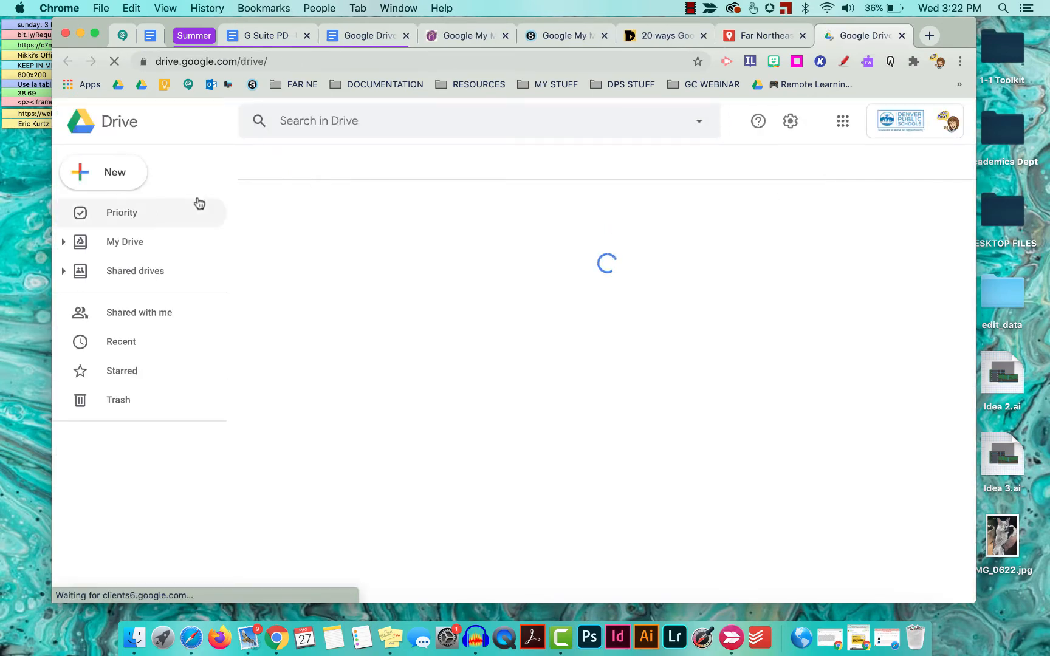
{"action": "left_click", "coordinate": [92, 180]}
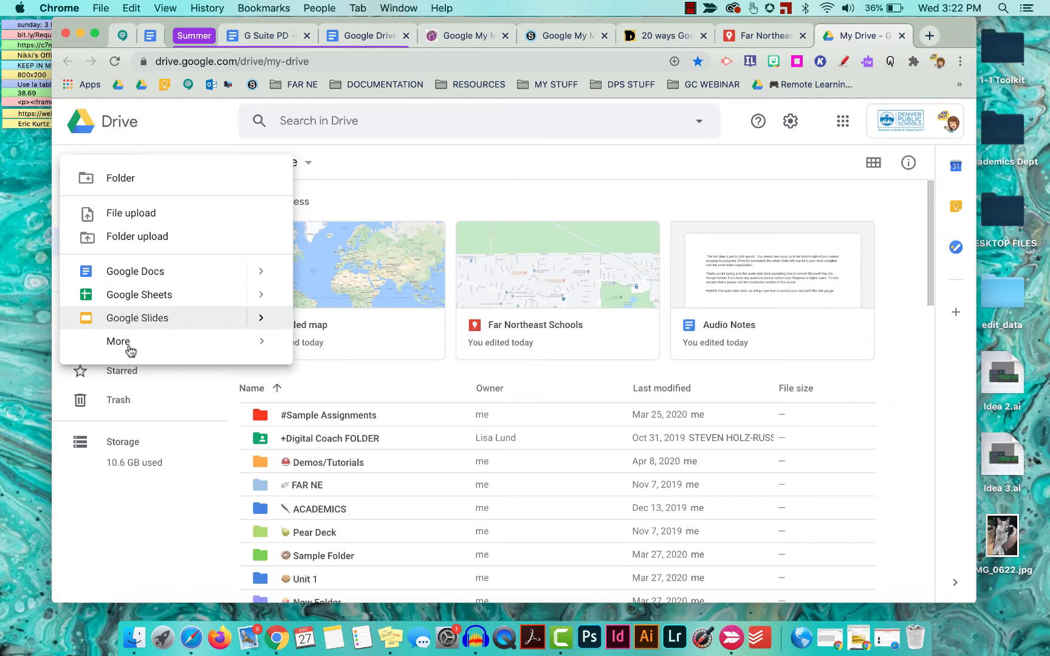
{"action": "left_click", "coordinate": [262, 342]}
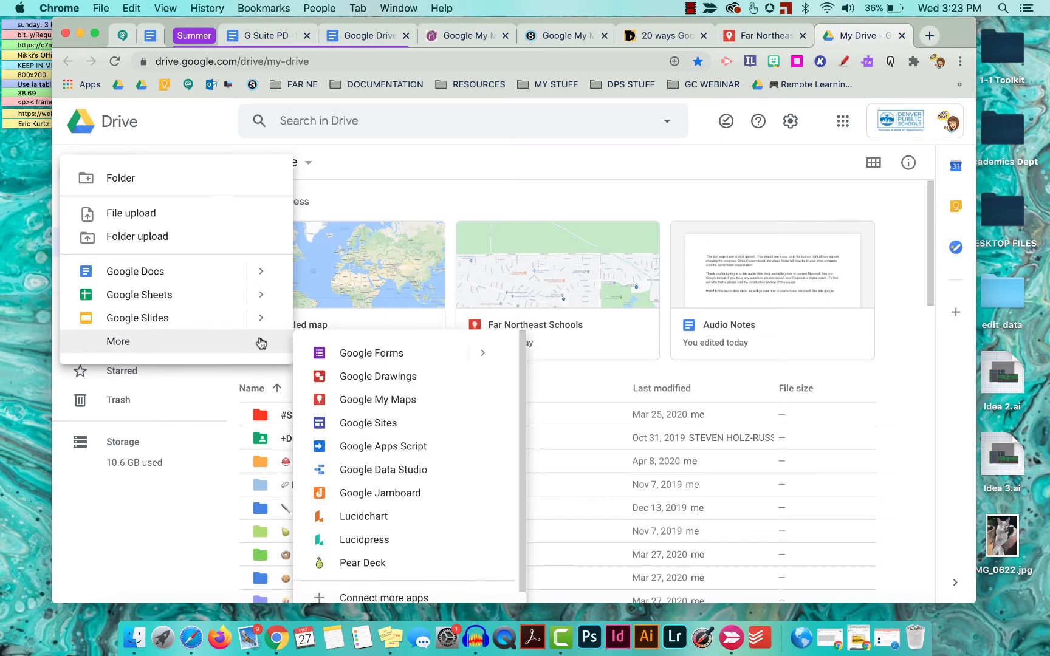
{"action": "left_click", "coordinate": [389, 405]}
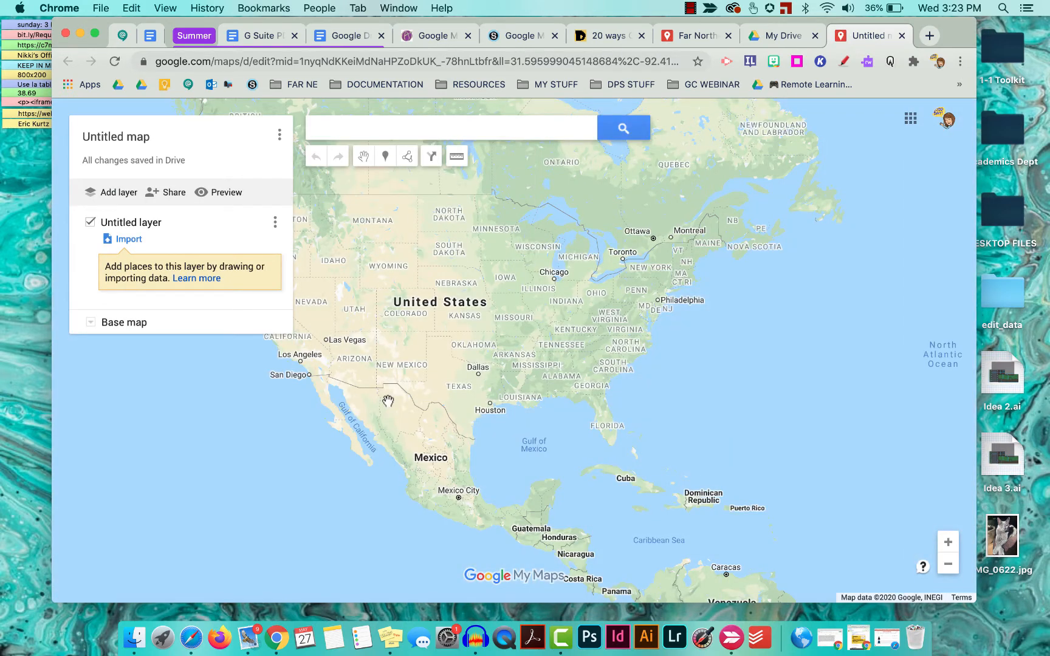
Step: Title the new map "Where We're From" and save the title
{"action": "left_click", "coordinate": [116, 136]}
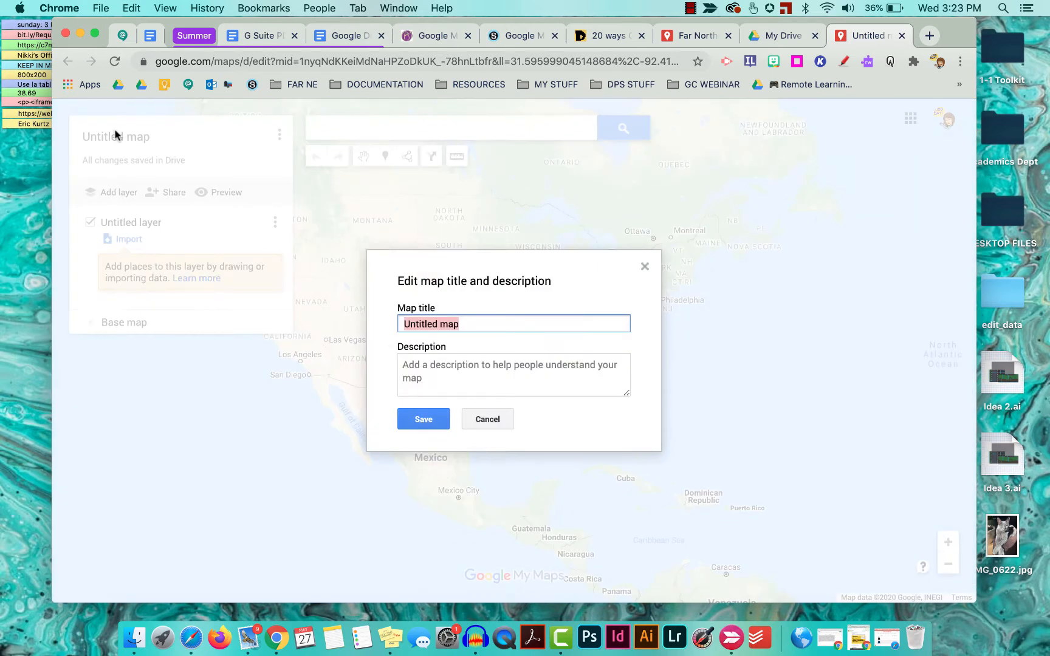
{"action": "type", "text": "Where We're From"}
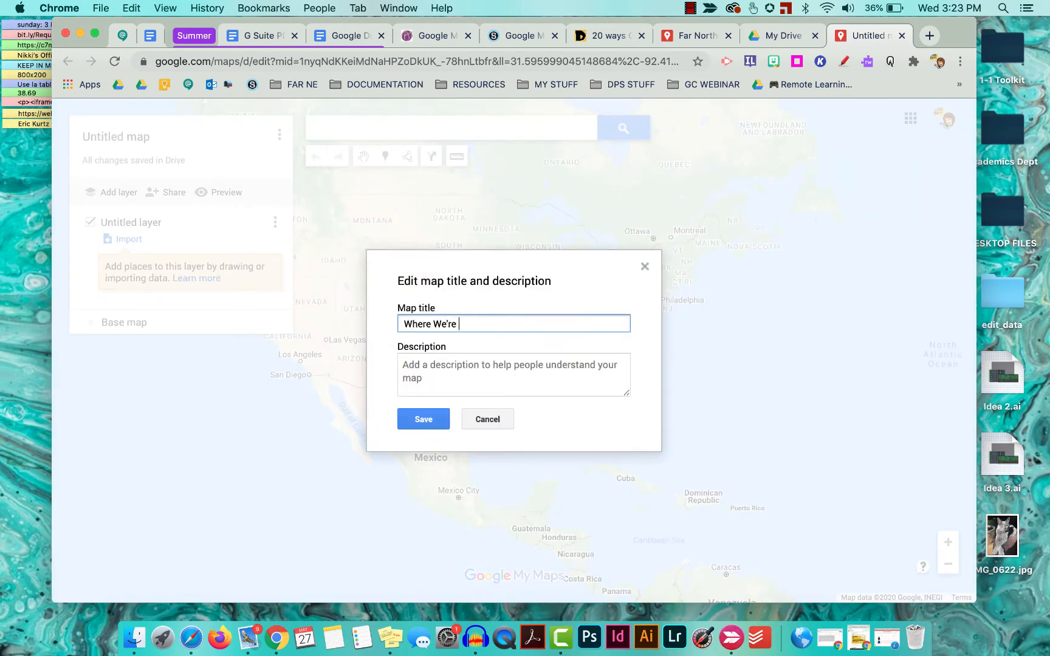
{"action": "left_click", "coordinate": [422, 423]}
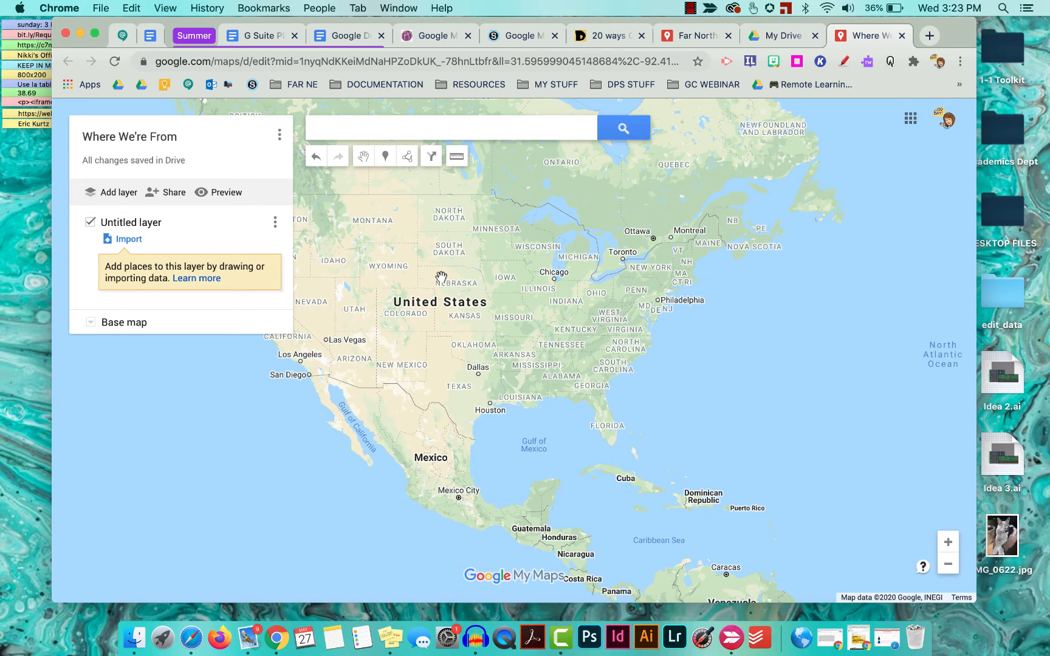
Step: Share the map so that anyone at Denver Public Schools can find and edit it, and close the sharing settings
{"action": "left_click", "coordinate": [170, 191]}
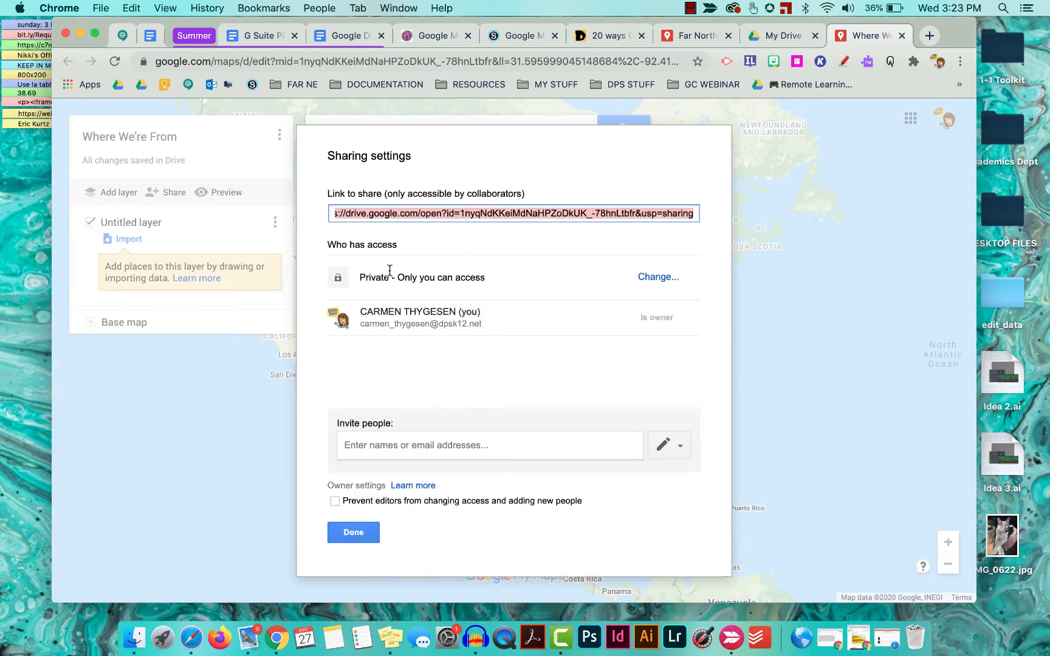
{"action": "left_click", "coordinate": [656, 278]}
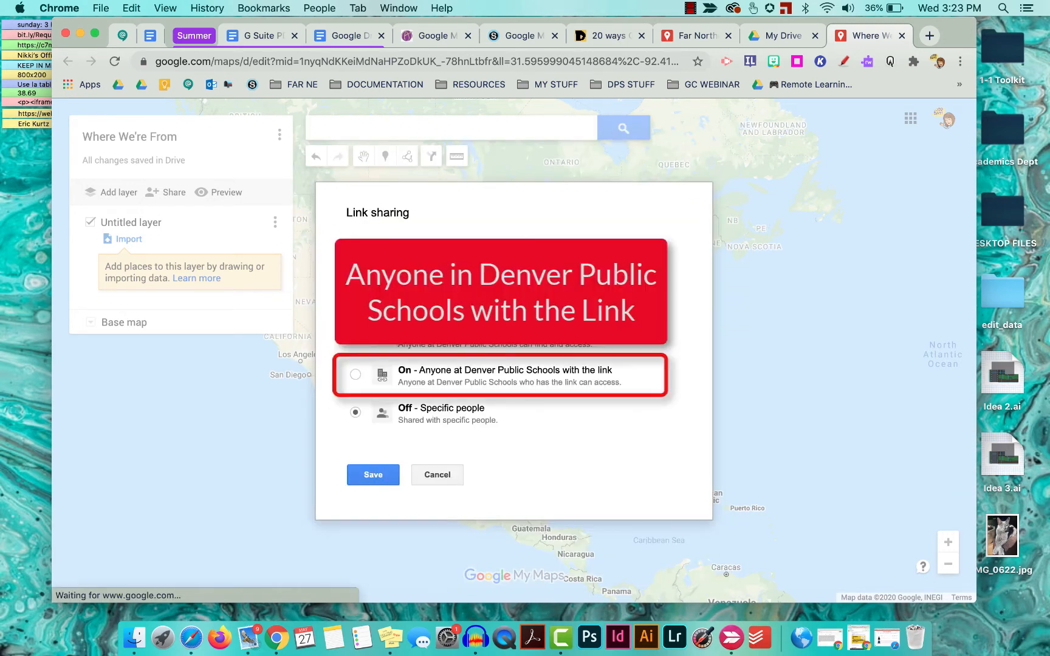
{"action": "left_click", "coordinate": [356, 336]}
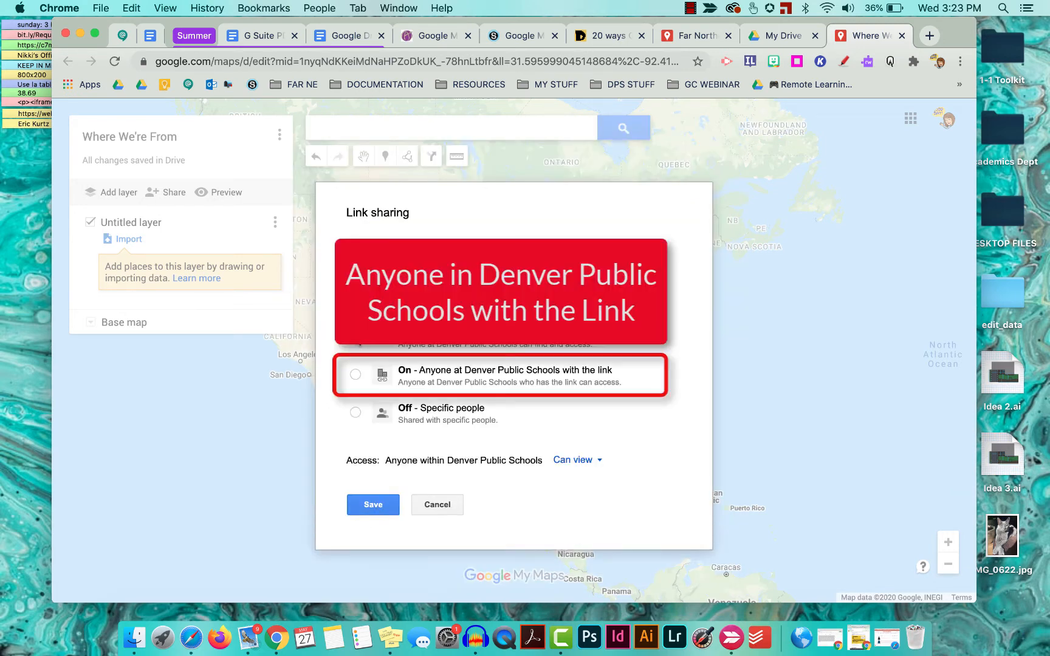
{"action": "left_click", "coordinate": [598, 463]}
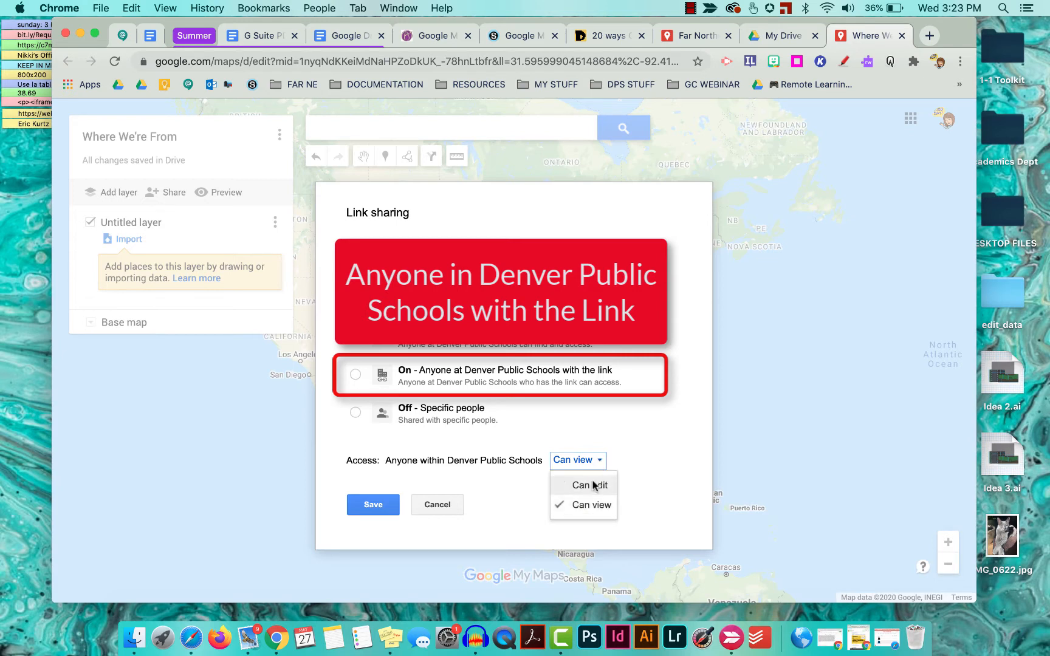
{"action": "left_click", "coordinate": [590, 485]}
{"action": "left_click", "coordinate": [373, 505]}
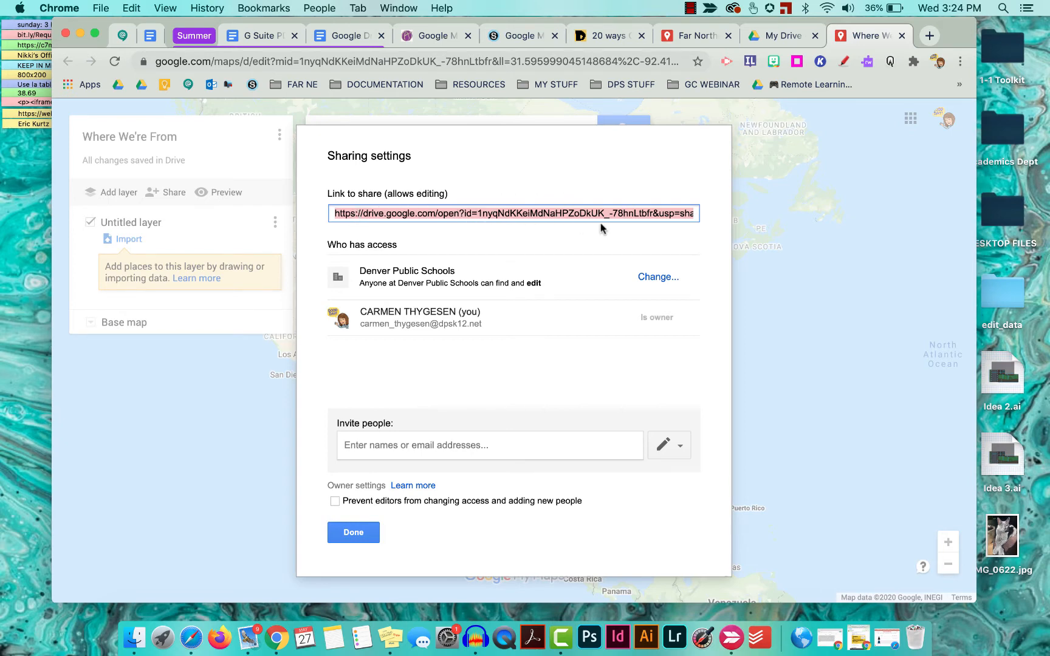
{"action": "left_click", "coordinate": [354, 533]}
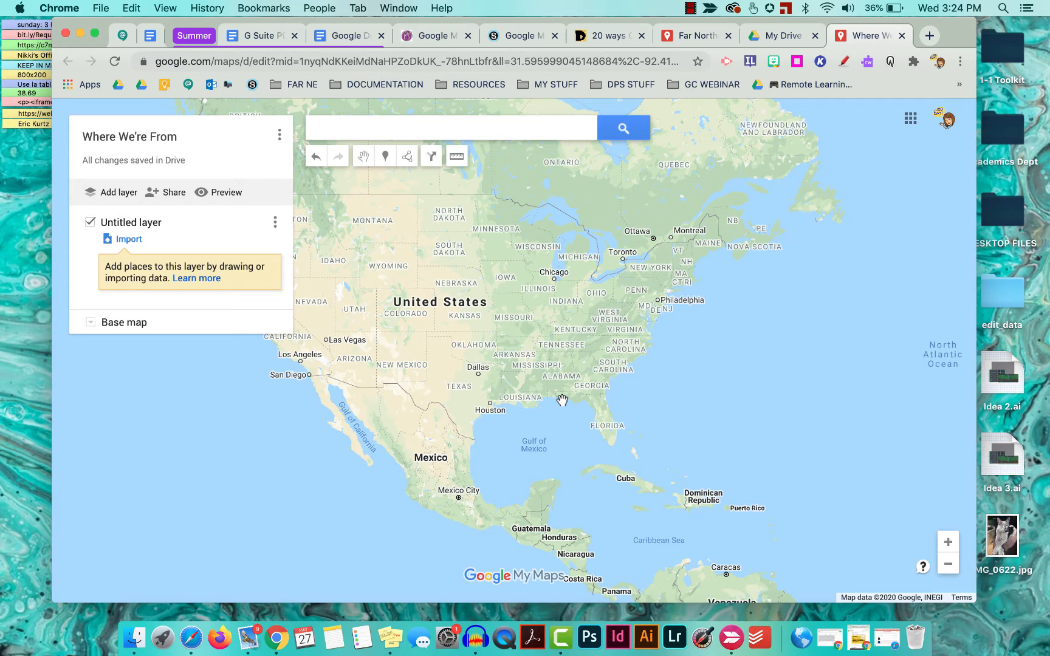
Step: Find Montgomery AL and add it to the map as a marker
{"action": "left_click", "coordinate": [399, 128]}
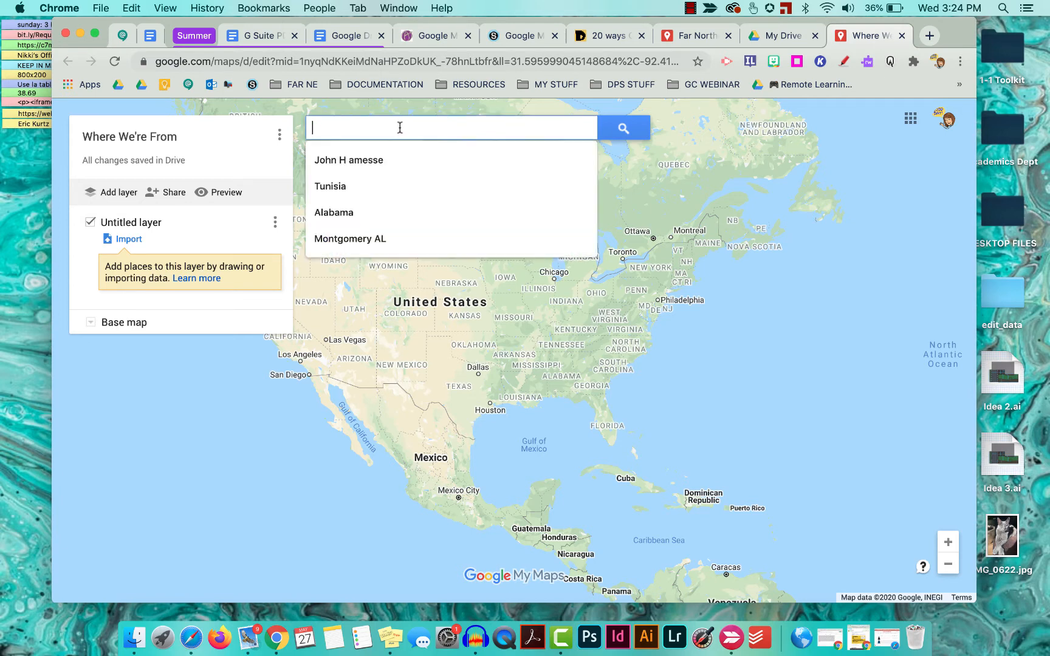
{"action": "type", "text": "Mon"}
{"action": "left_click", "coordinate": [415, 157]}
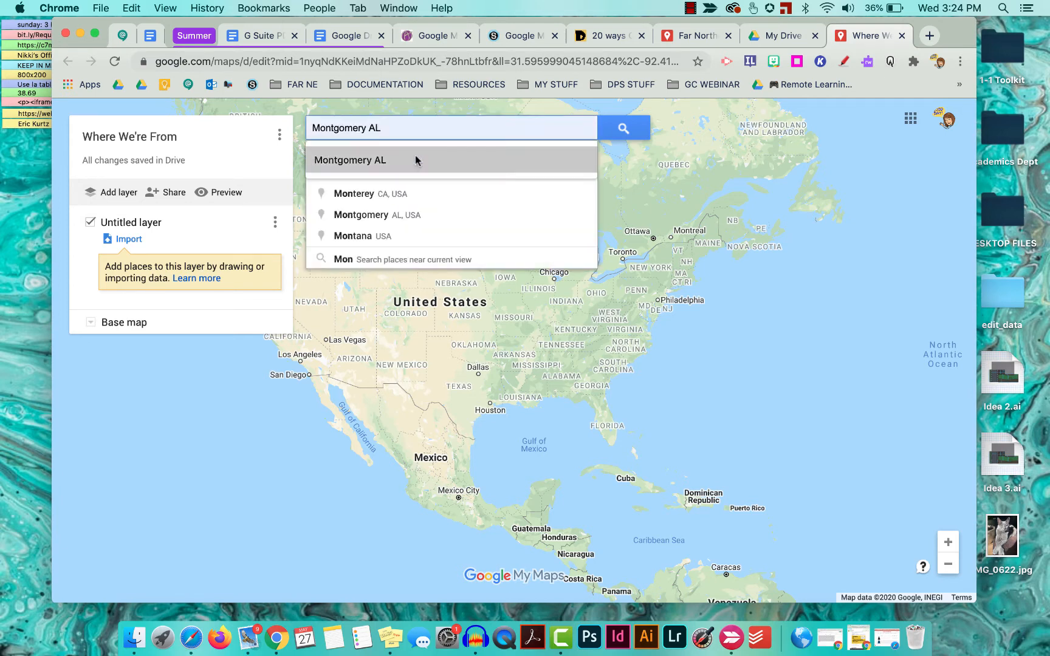
{"action": "left_click", "coordinate": [418, 153]}
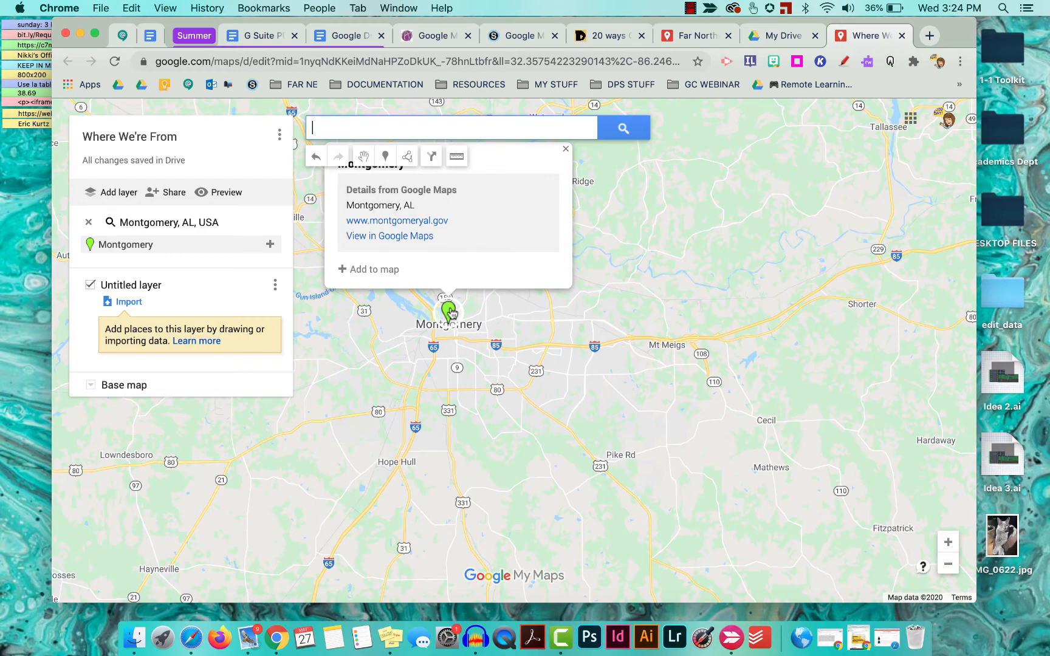
{"action": "left_click", "coordinate": [369, 270]}
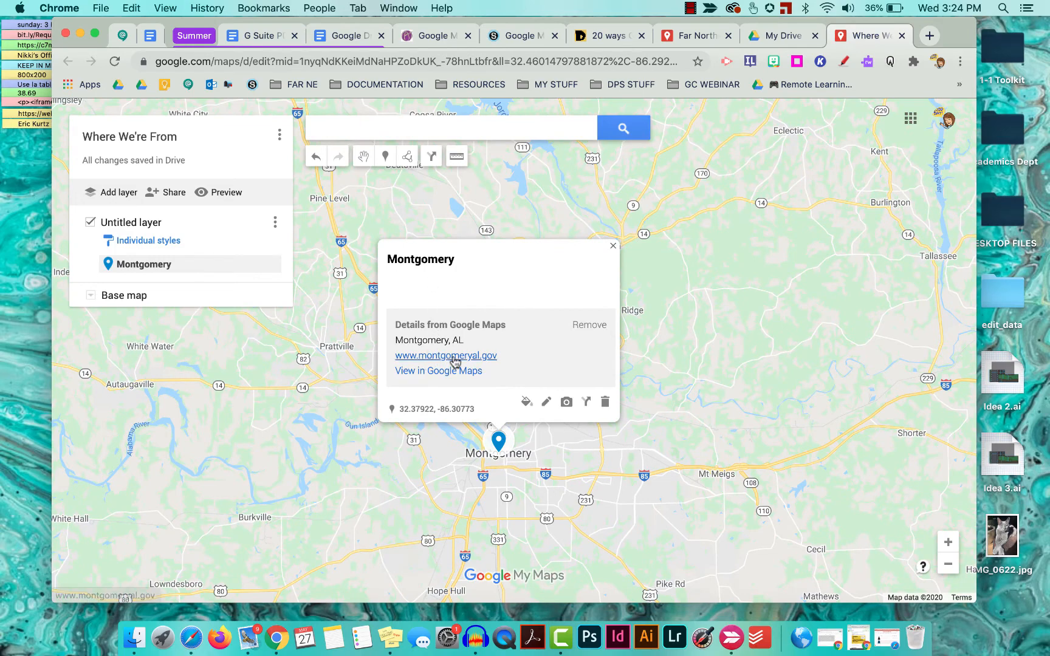
Step: Give the Montgomery marker the description "Description." and open Google Image Search for its photo
{"action": "left_click", "coordinate": [546, 401]}
{"action": "left_click", "coordinate": [433, 289]}
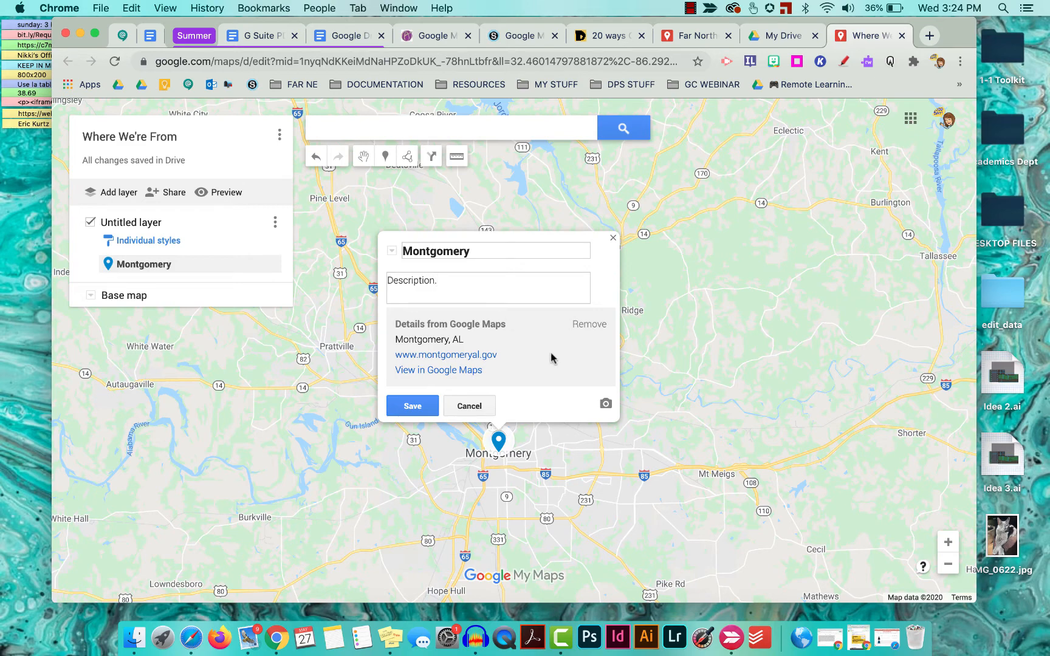
{"action": "left_click", "coordinate": [606, 403]}
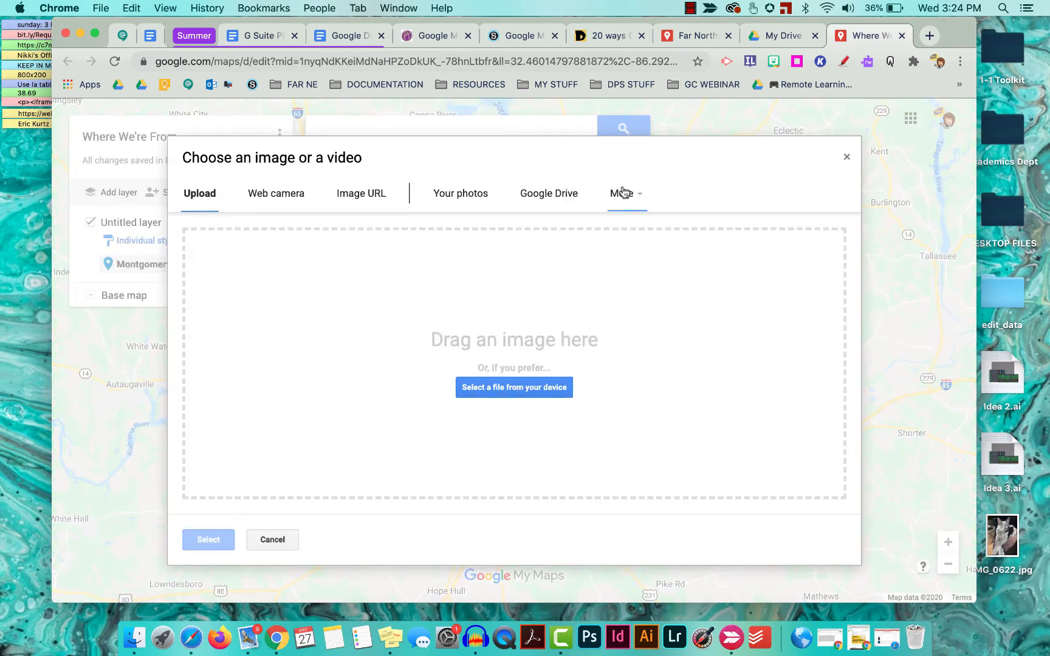
{"action": "left_click", "coordinate": [622, 192]}
{"action": "left_click", "coordinate": [673, 254]}
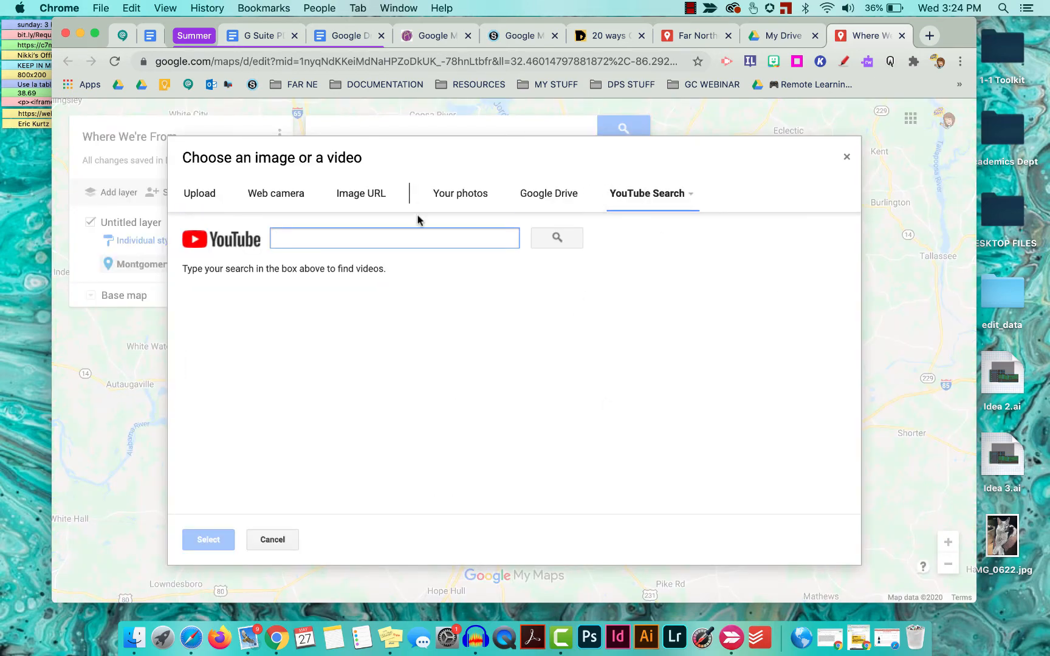
{"action": "left_click", "coordinate": [639, 193]}
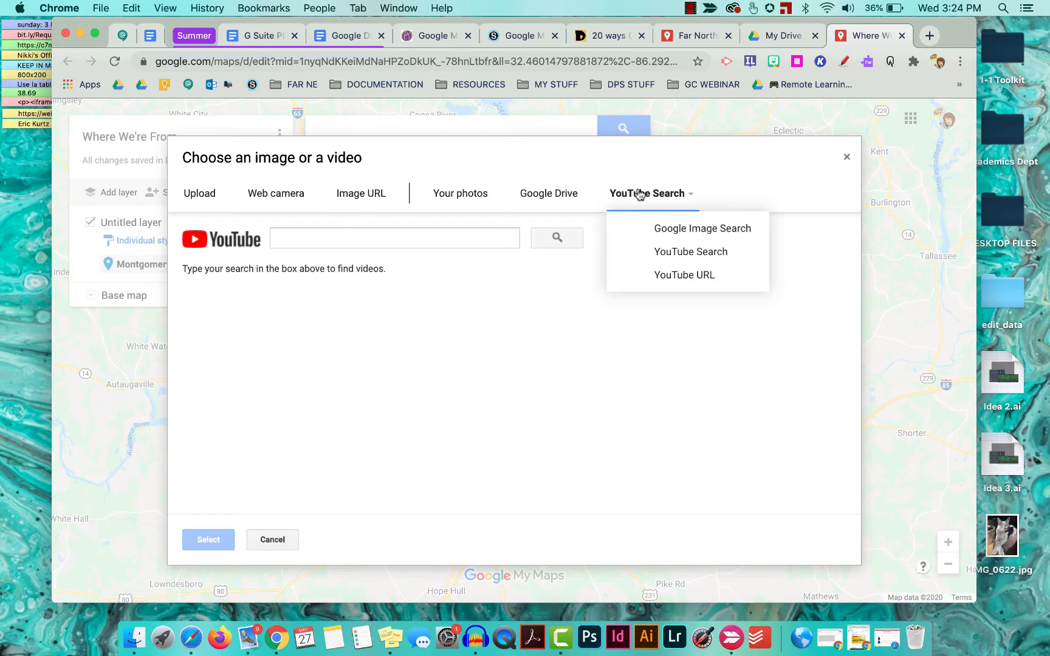
{"action": "left_click", "coordinate": [674, 230]}
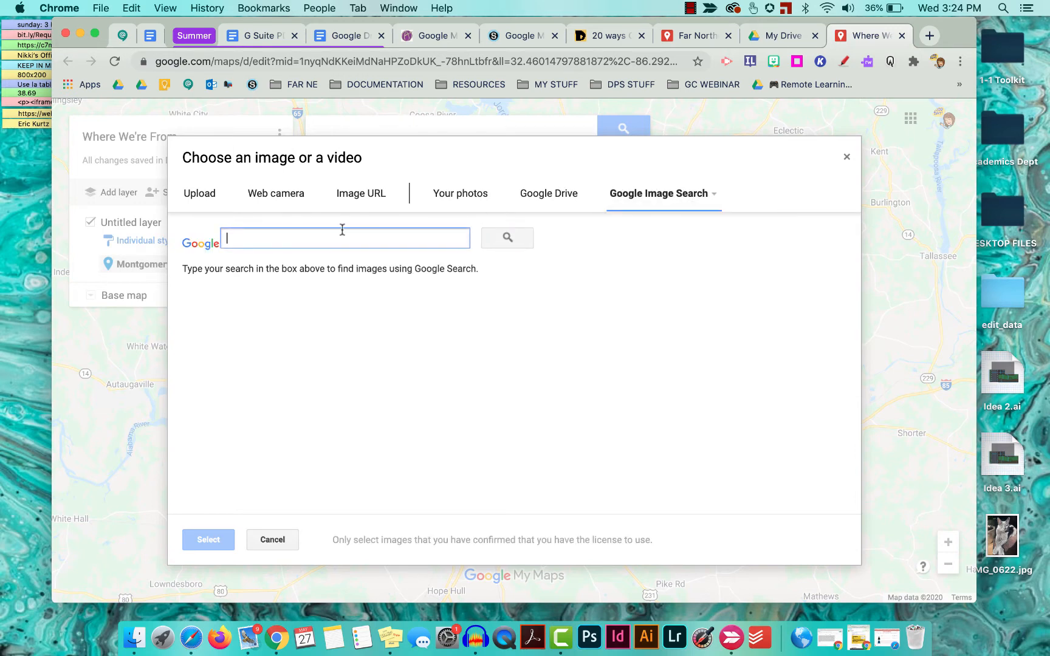
Step: Search images for "Montgomery AL", try to attach the night photo of the street leading to the green-lit capitol, and save the marker
{"action": "type", "text": "Montgo"}
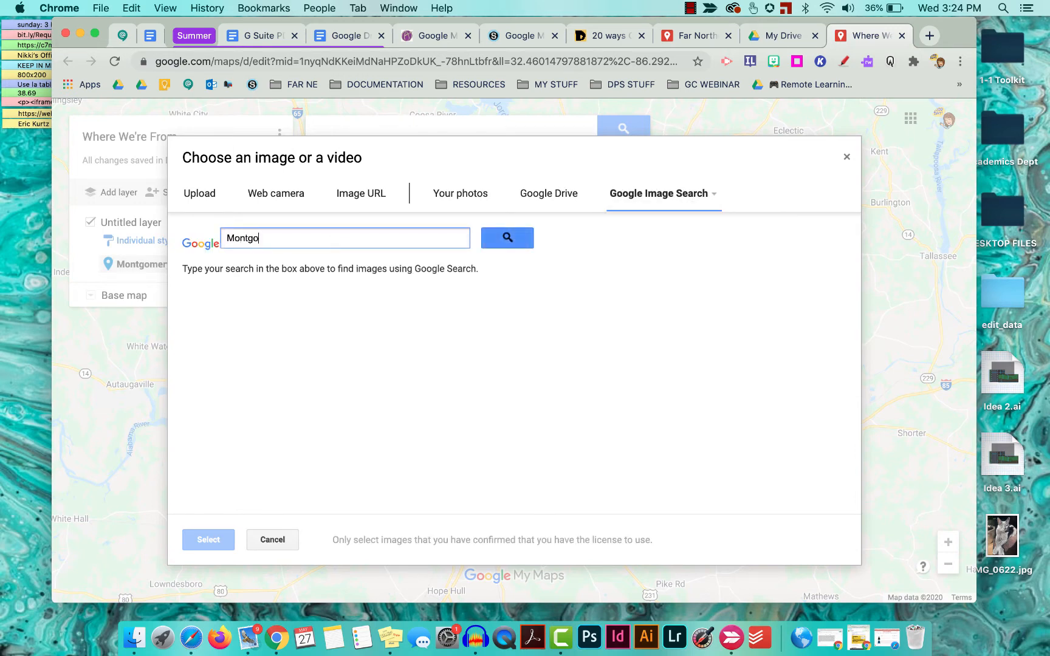
{"action": "type", "text": "mery"}
{"action": "key", "text": "Return"}
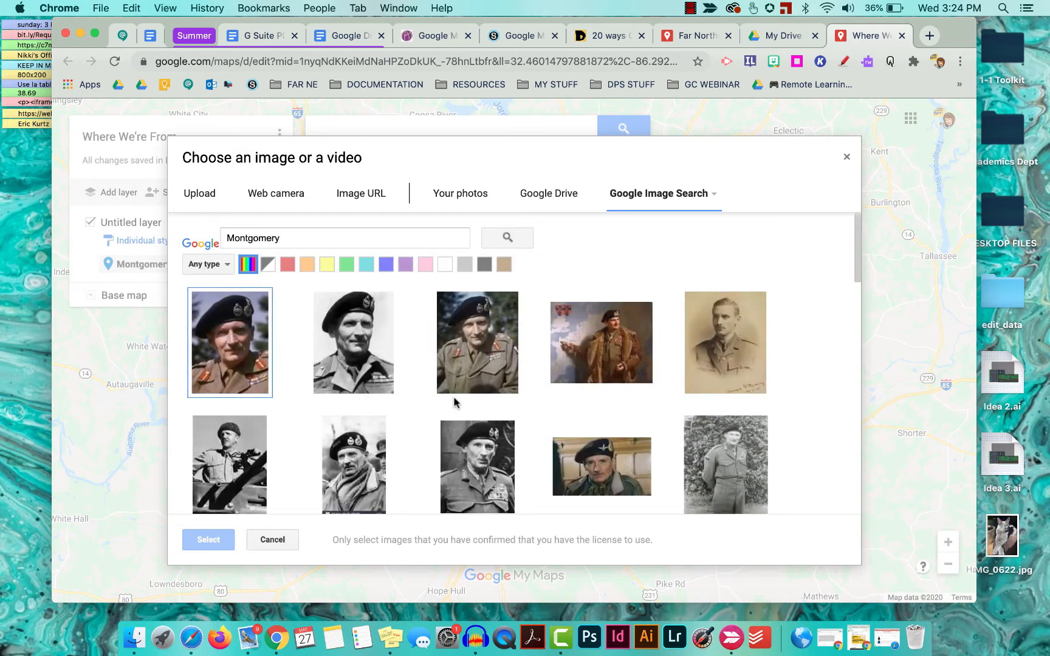
{"action": "left_click", "coordinate": [282, 238]}
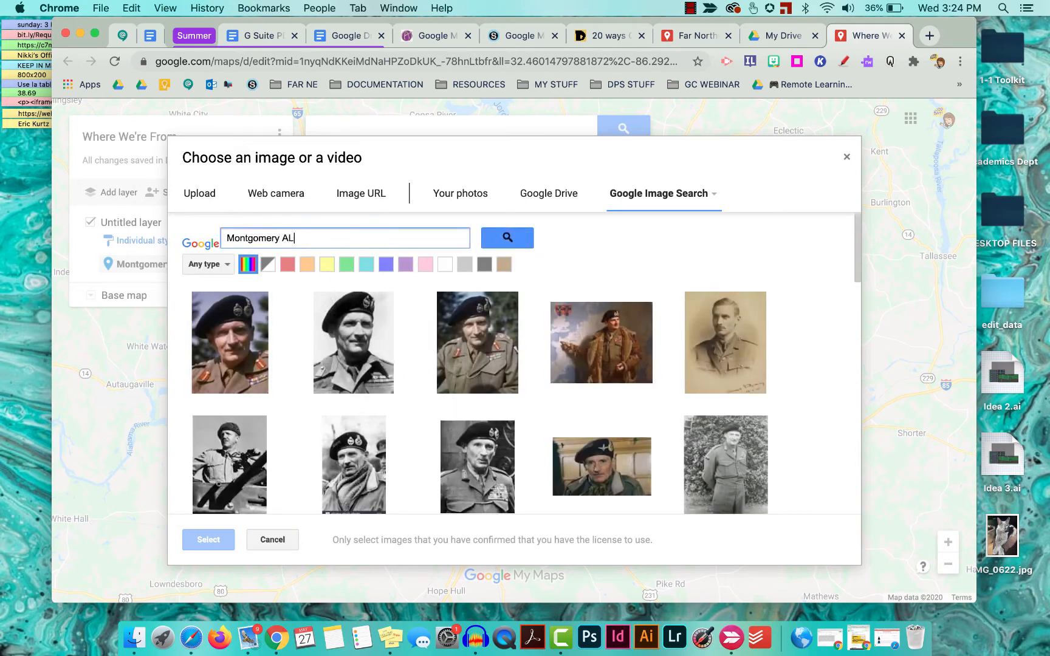
{"action": "key", "text": "Return"}
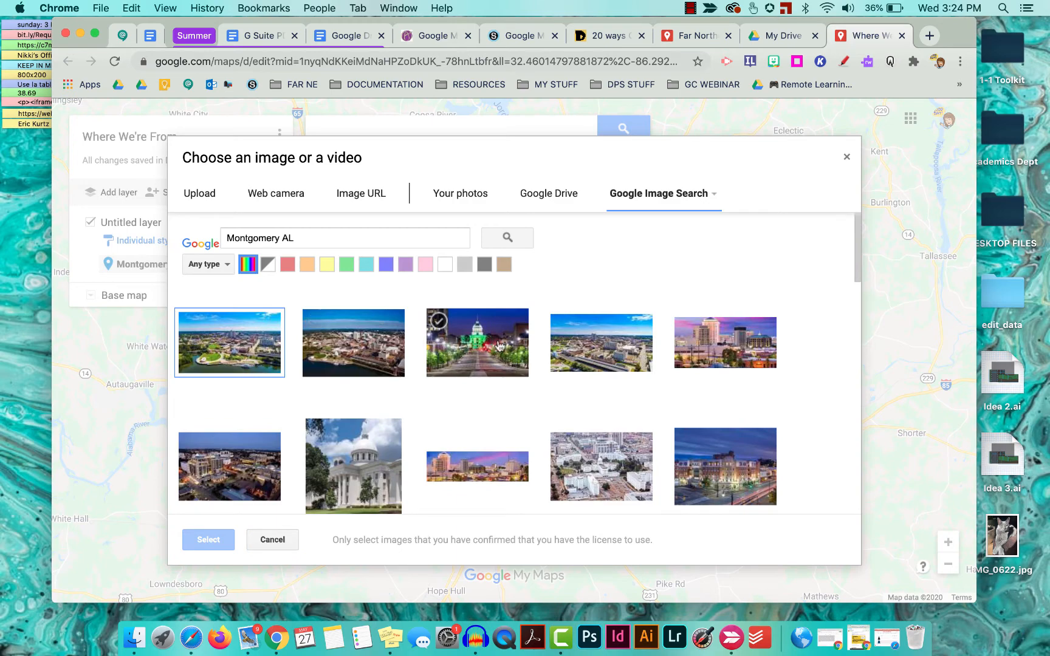
{"action": "left_click", "coordinate": [498, 345]}
{"action": "left_click", "coordinate": [208, 540]}
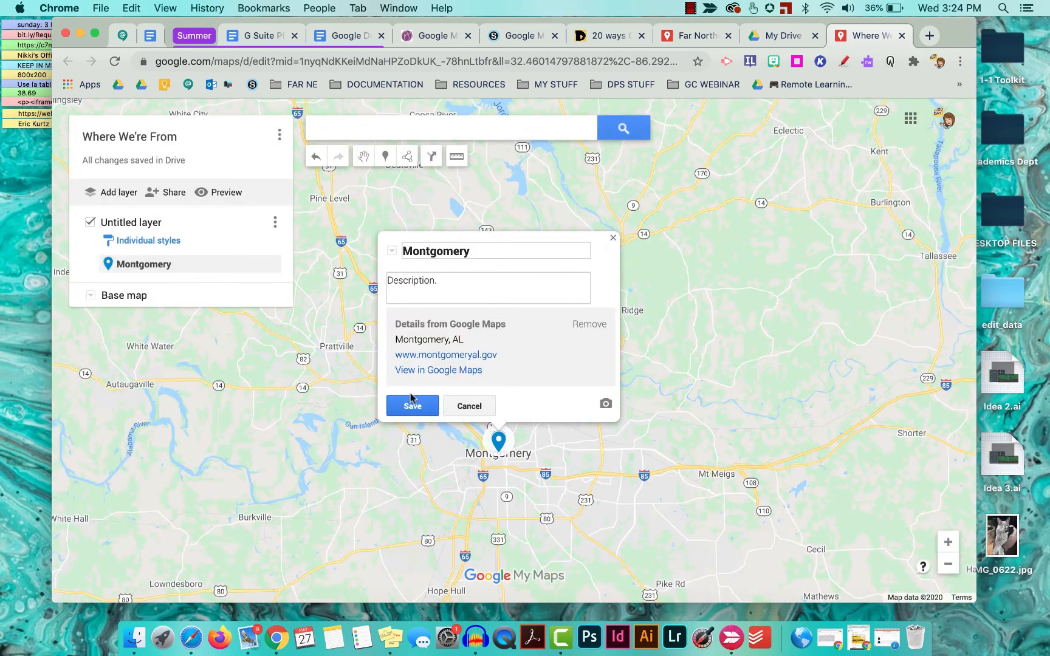
{"action": "left_click", "coordinate": [412, 402]}
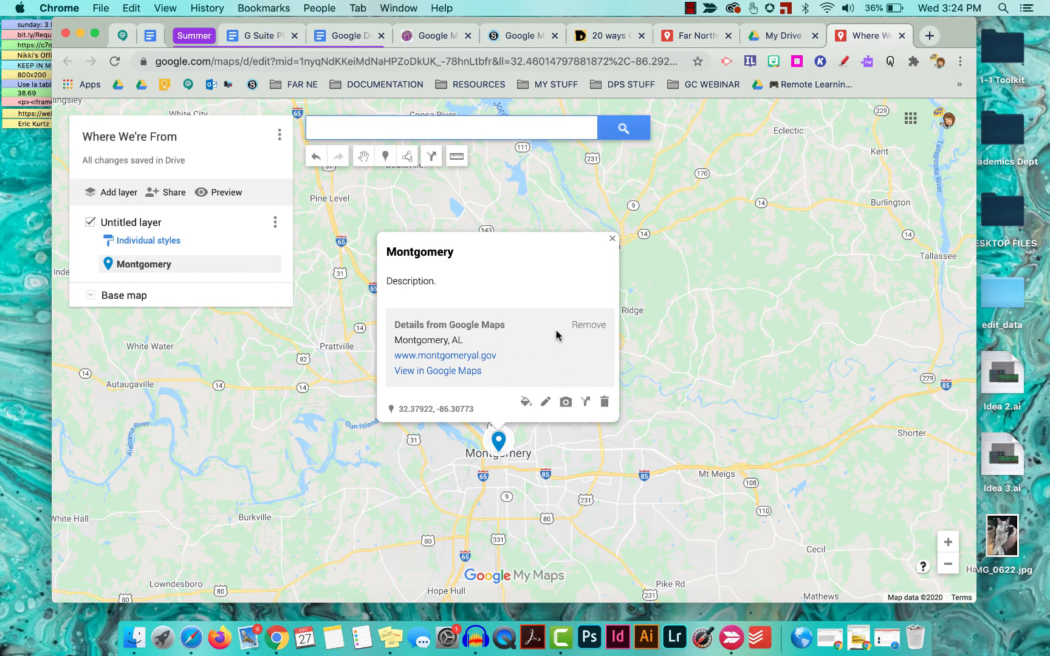
Step: Attach the night photo of the green-lit capitol to the Montgomery marker, save it and close the marker's card
{"action": "left_click", "coordinate": [565, 402]}
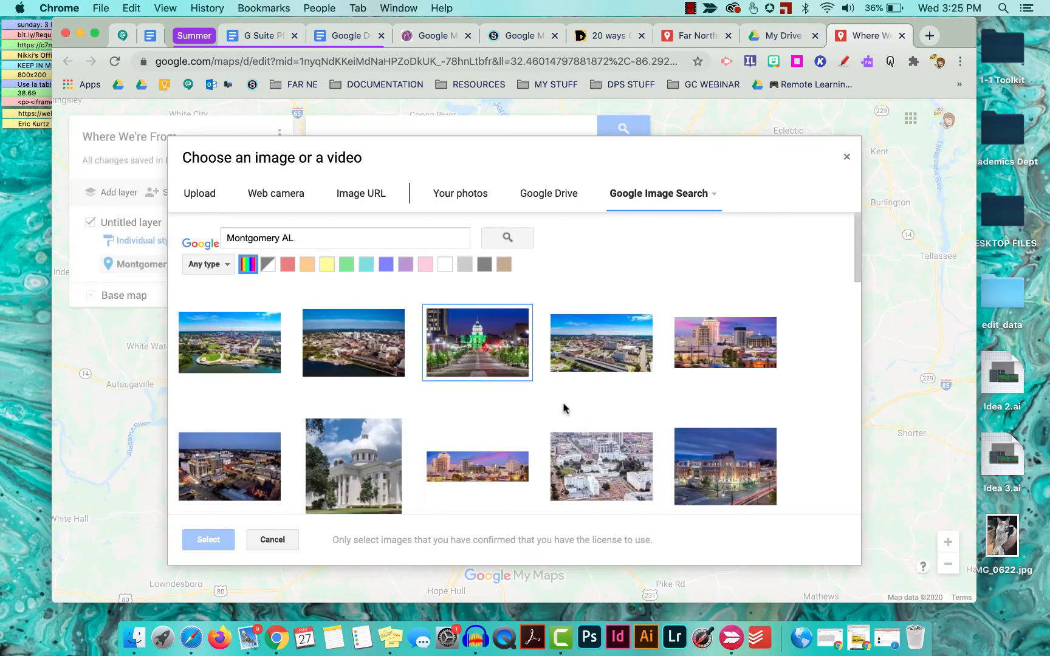
{"action": "left_click", "coordinate": [477, 343]}
{"action": "left_click", "coordinate": [208, 539]}
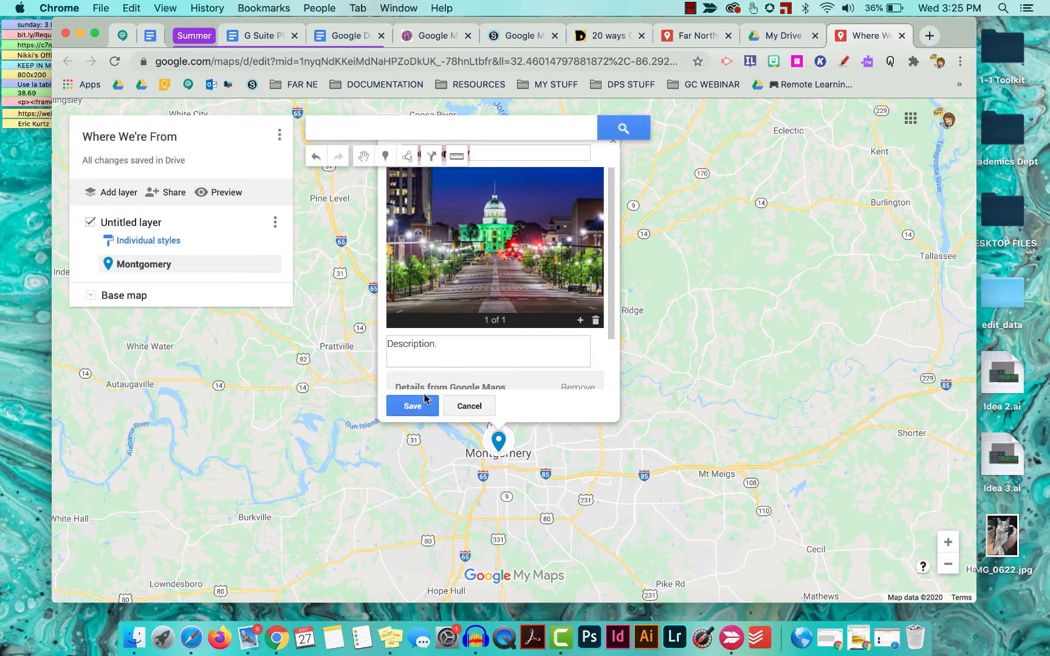
{"action": "left_click", "coordinate": [413, 405]}
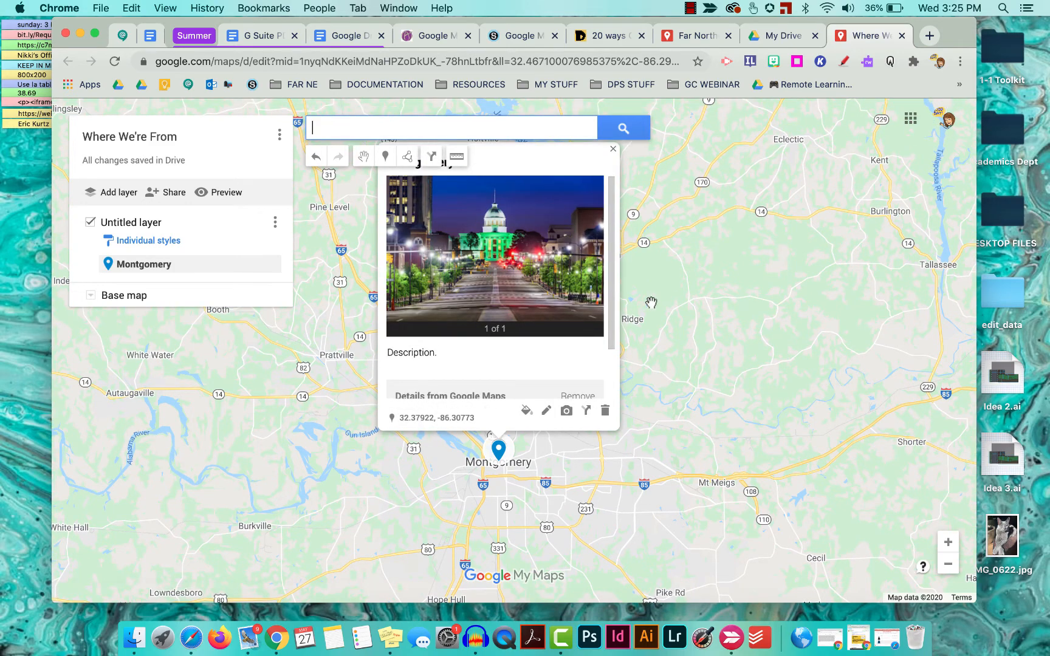
{"action": "left_click", "coordinate": [613, 148]}
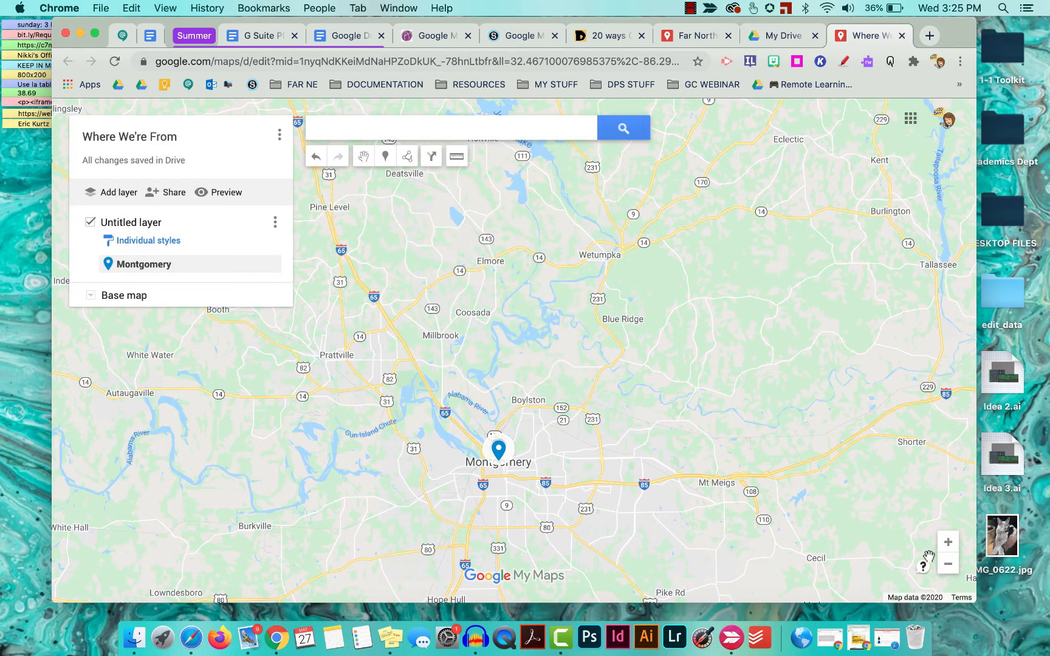
Step: Rename the untitled layer as "Where Born" and save the name
{"action": "left_click", "coordinate": [948, 563]}
{"action": "left_click", "coordinate": [947, 564]}
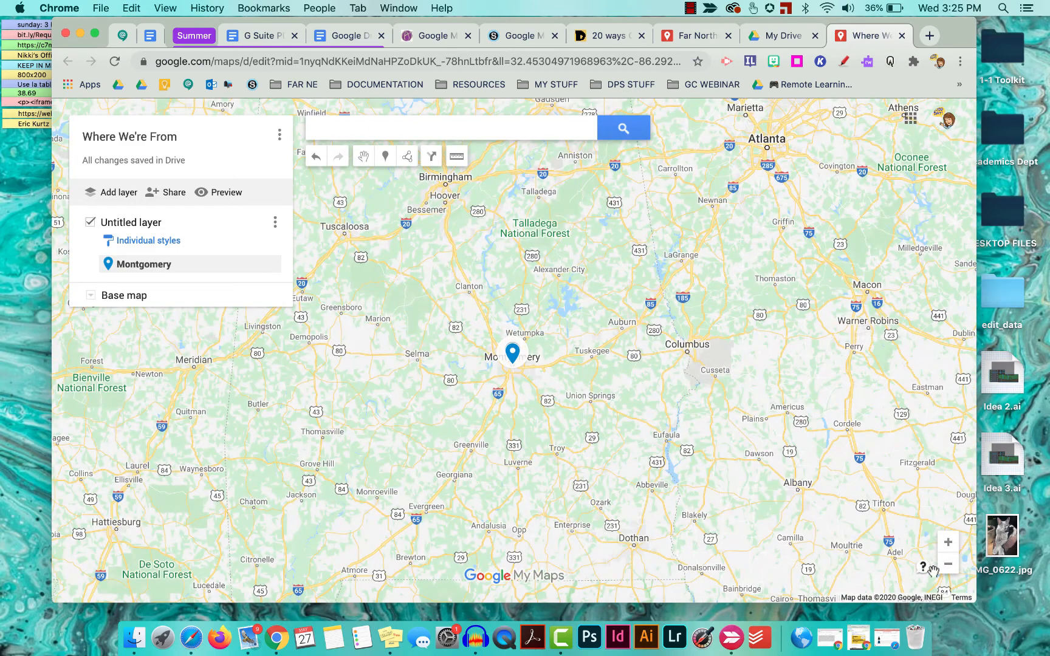
{"action": "left_click", "coordinate": [948, 563]}
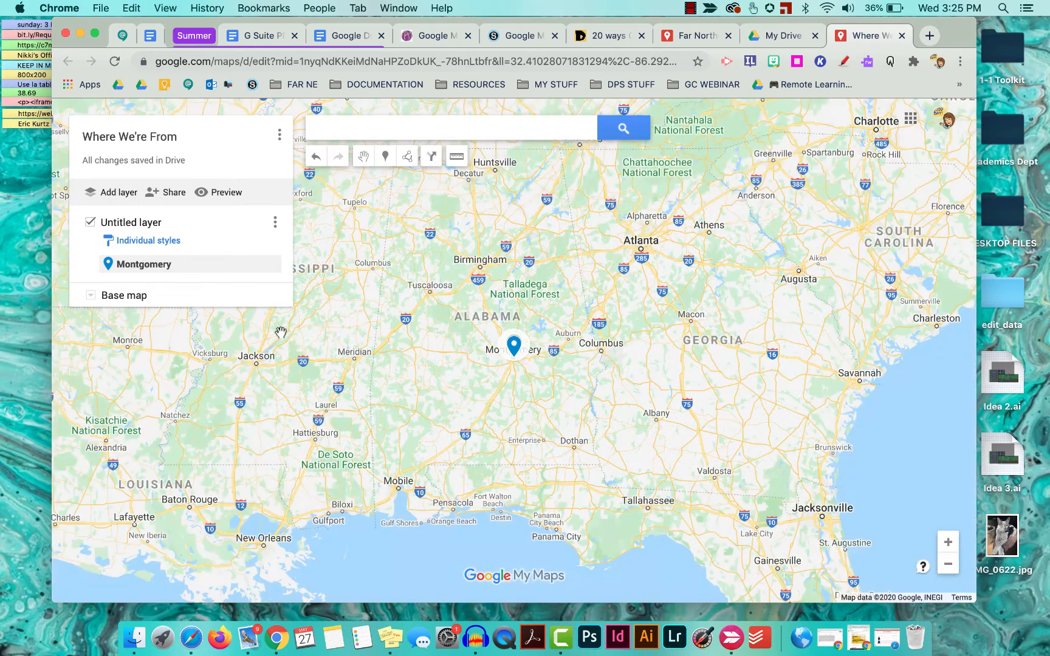
{"action": "left_click", "coordinate": [128, 224]}
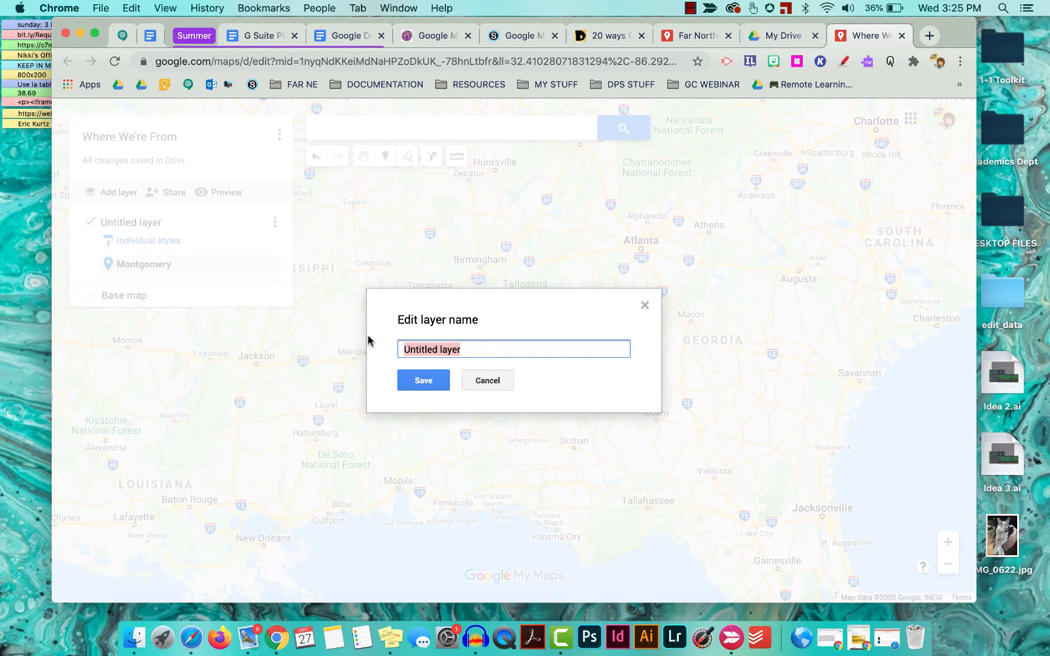
{"action": "type", "text": "Where Born"}
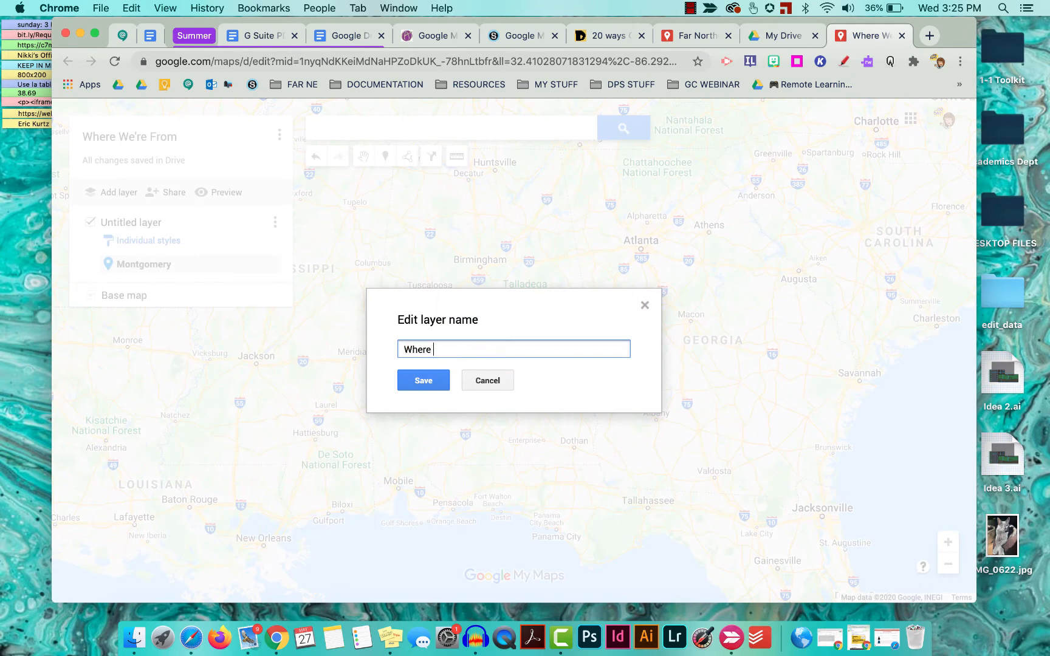
{"action": "left_click", "coordinate": [425, 380]}
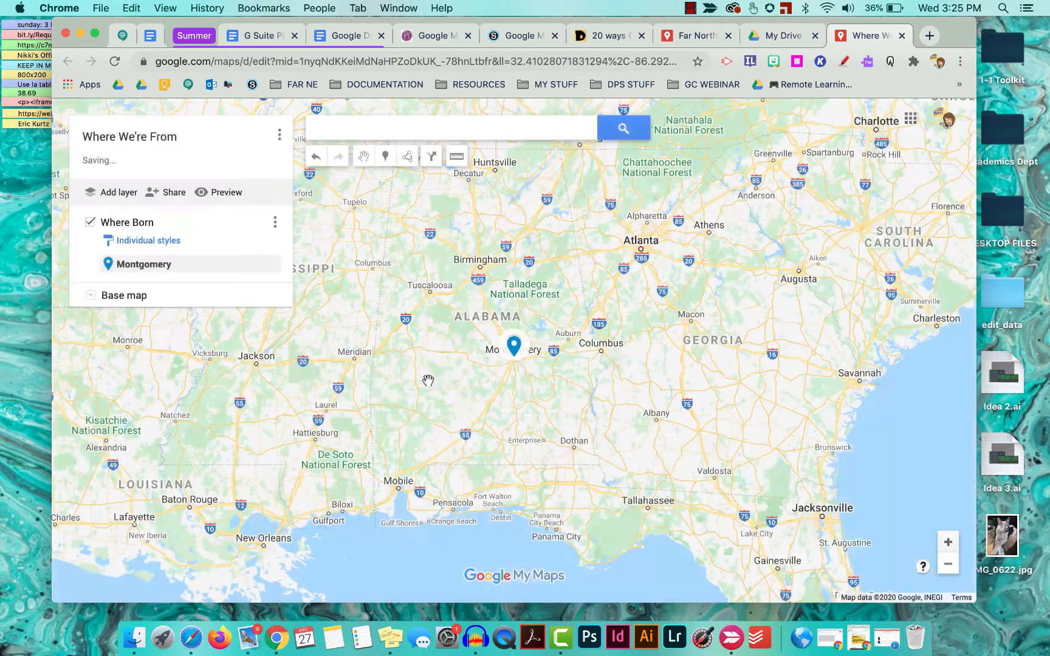
Step: Find Denver, CO, add it to the Where Born layer as a marker and close its card
{"action": "left_click", "coordinate": [948, 564]}
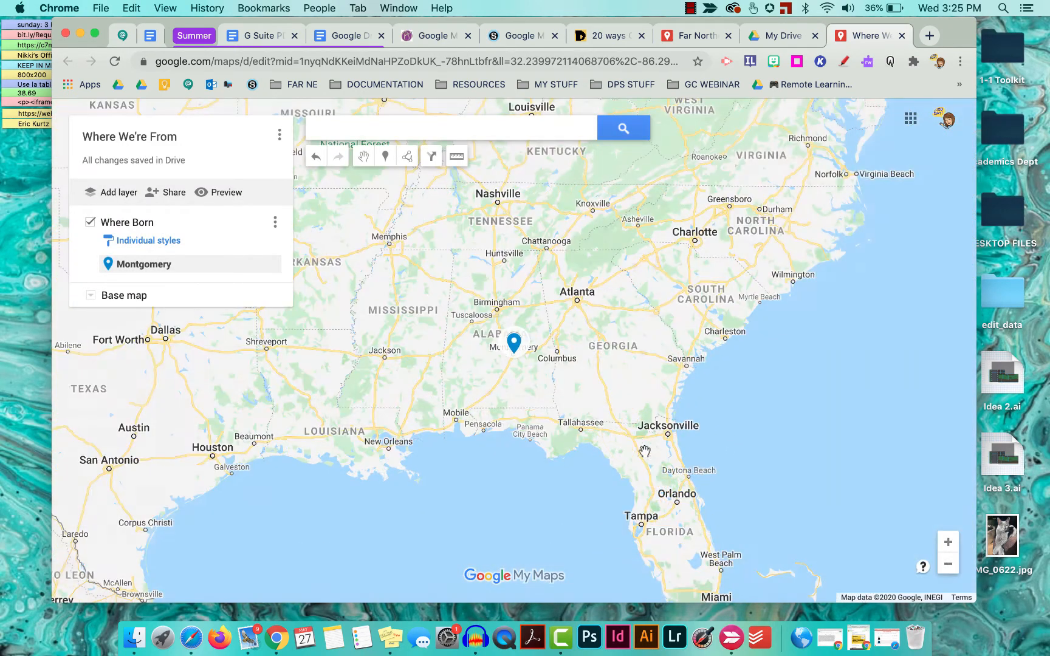
{"action": "left_click_drag", "start_coordinate": [470, 413], "coordinate": [669, 458]}
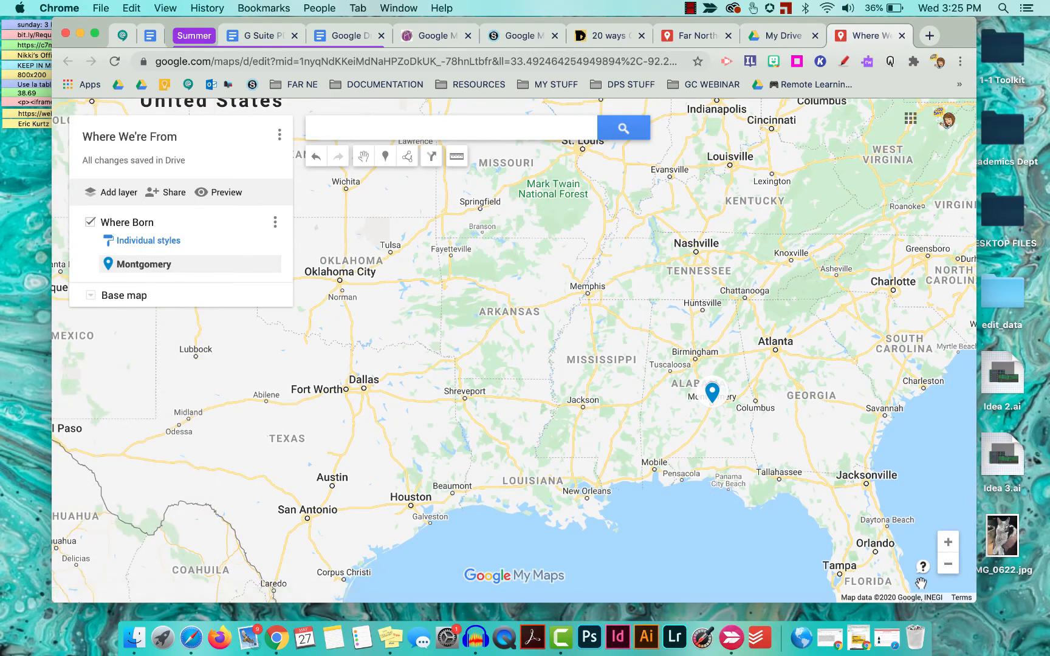
{"action": "left_click", "coordinate": [947, 564]}
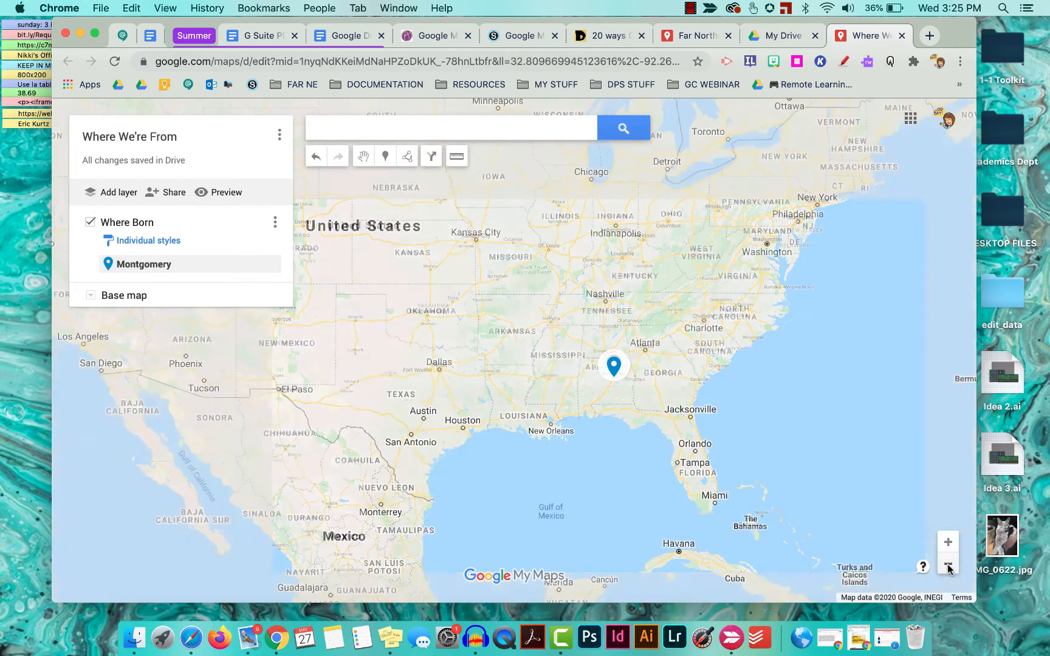
{"action": "left_click_drag", "start_coordinate": [547, 447], "coordinate": [693, 487]}
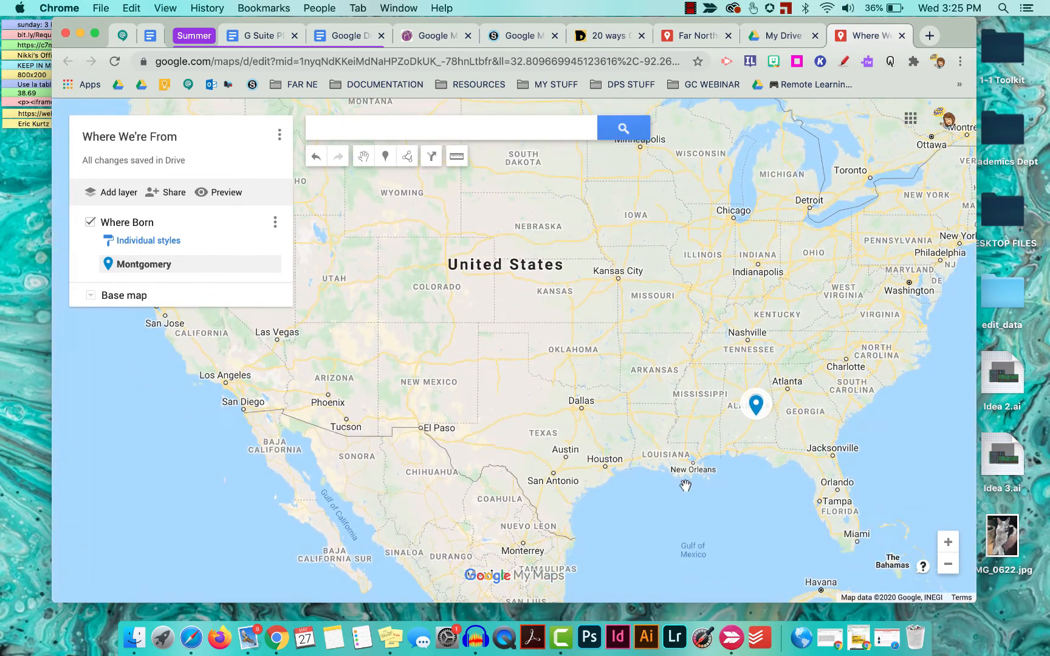
{"action": "left_click", "coordinate": [382, 127]}
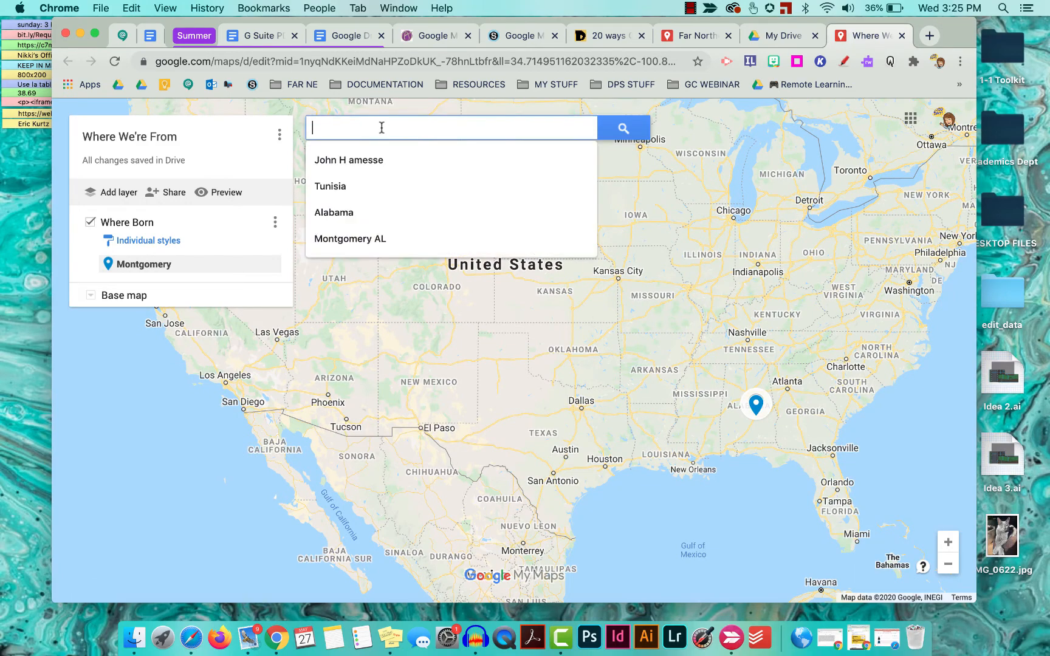
{"action": "type", "text": "Dener"}
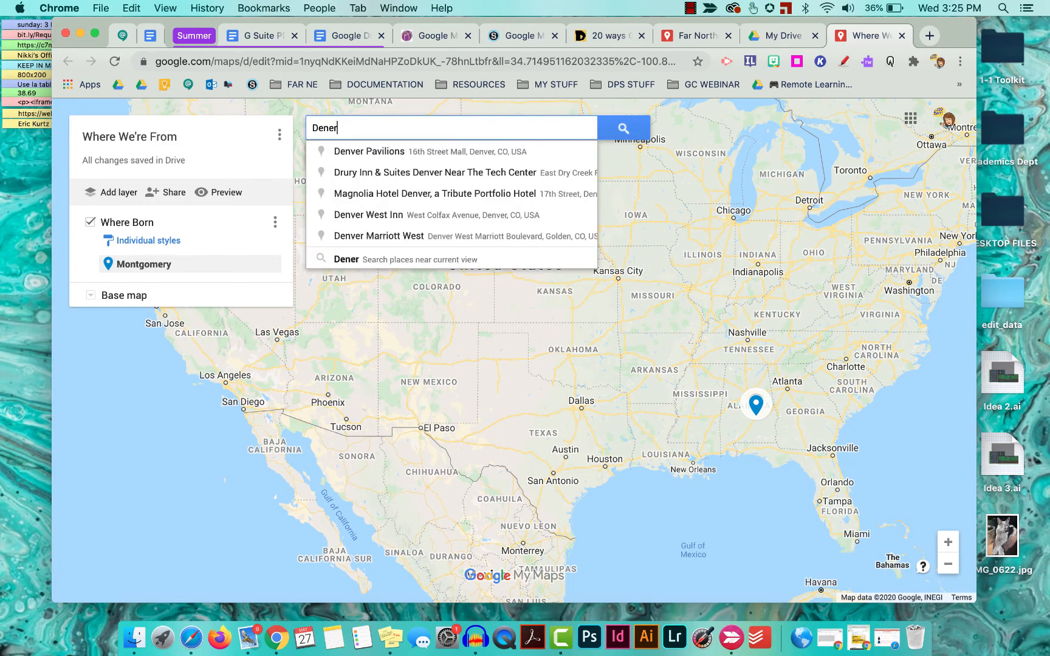
{"action": "key", "text": "BackSpace"}
{"action": "key", "text": "BackSpace"}
{"action": "type", "text": "ver"}
{"action": "left_click", "coordinate": [401, 149]}
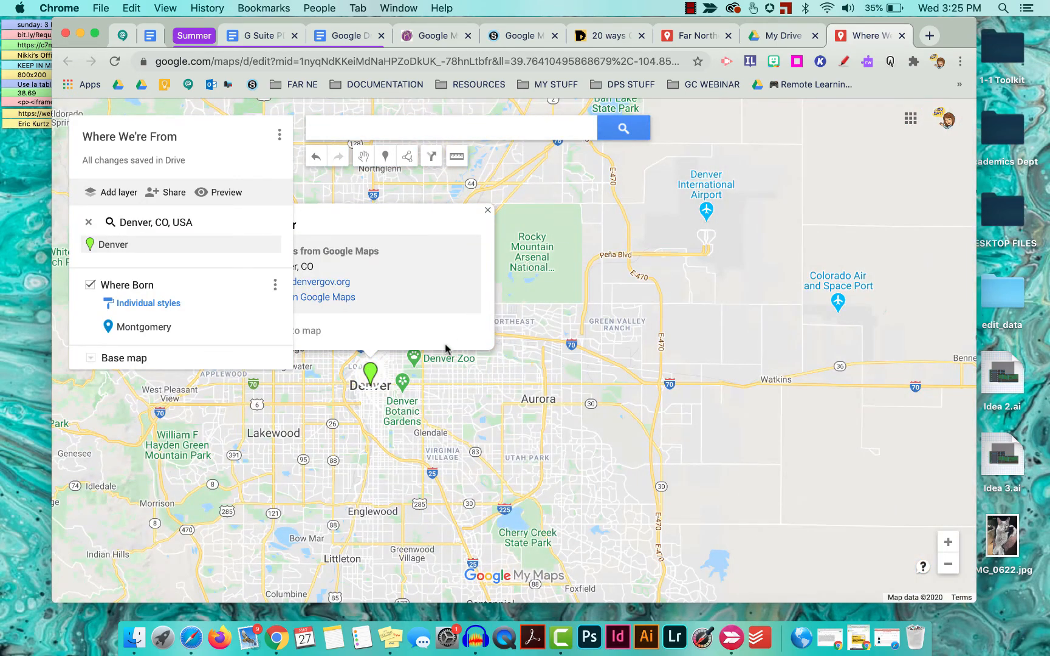
{"action": "left_click_drag", "start_coordinate": [523, 394], "coordinate": [698, 401]}
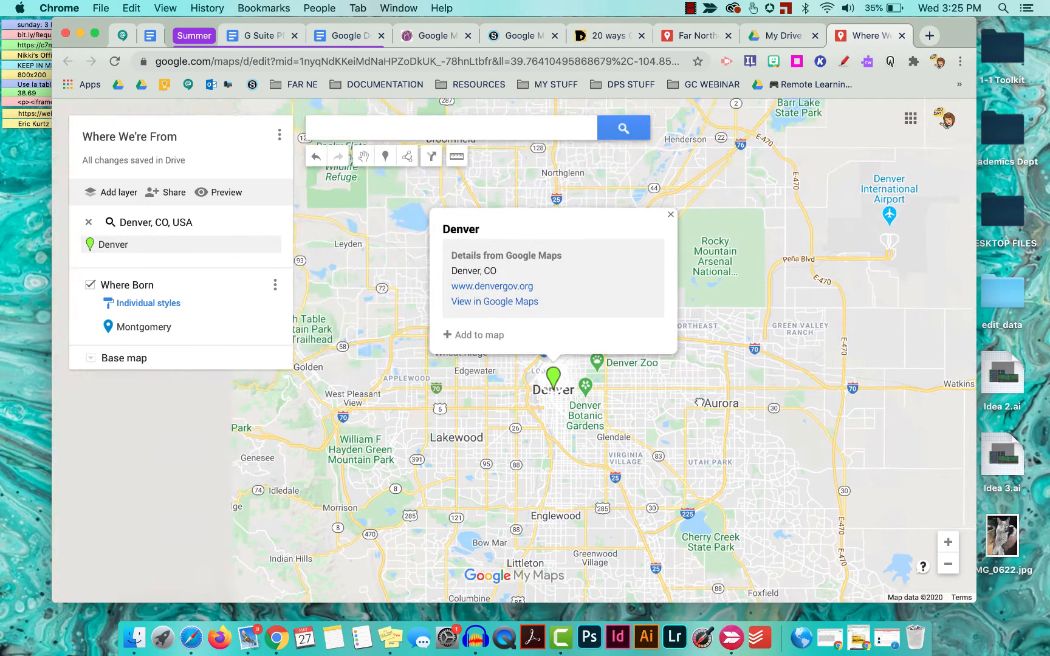
{"action": "left_click", "coordinate": [490, 336]}
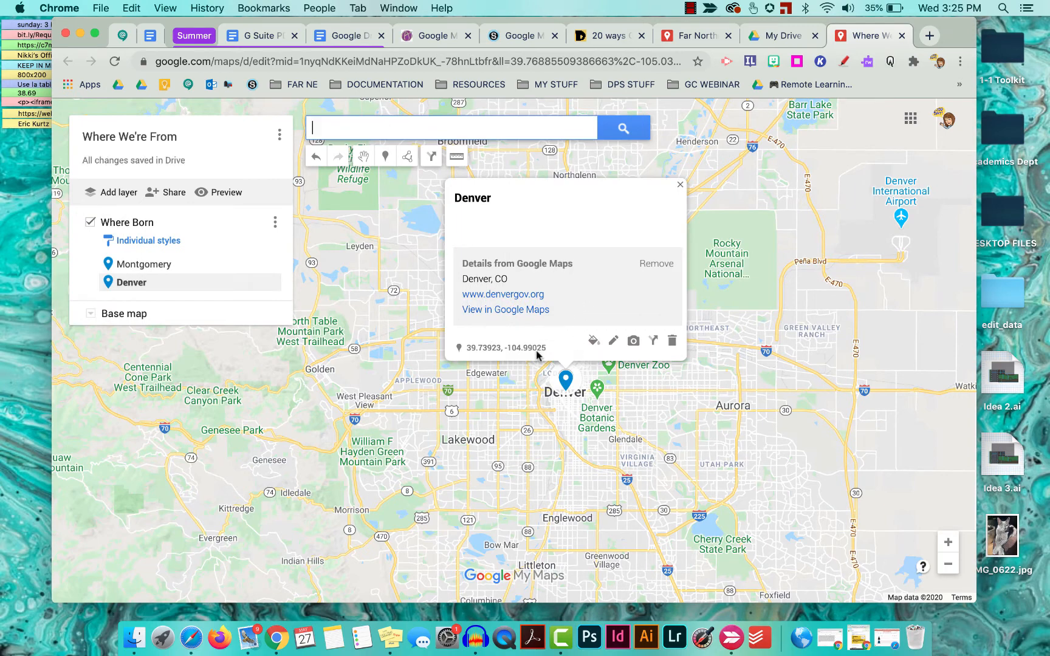
{"action": "left_click", "coordinate": [680, 185]}
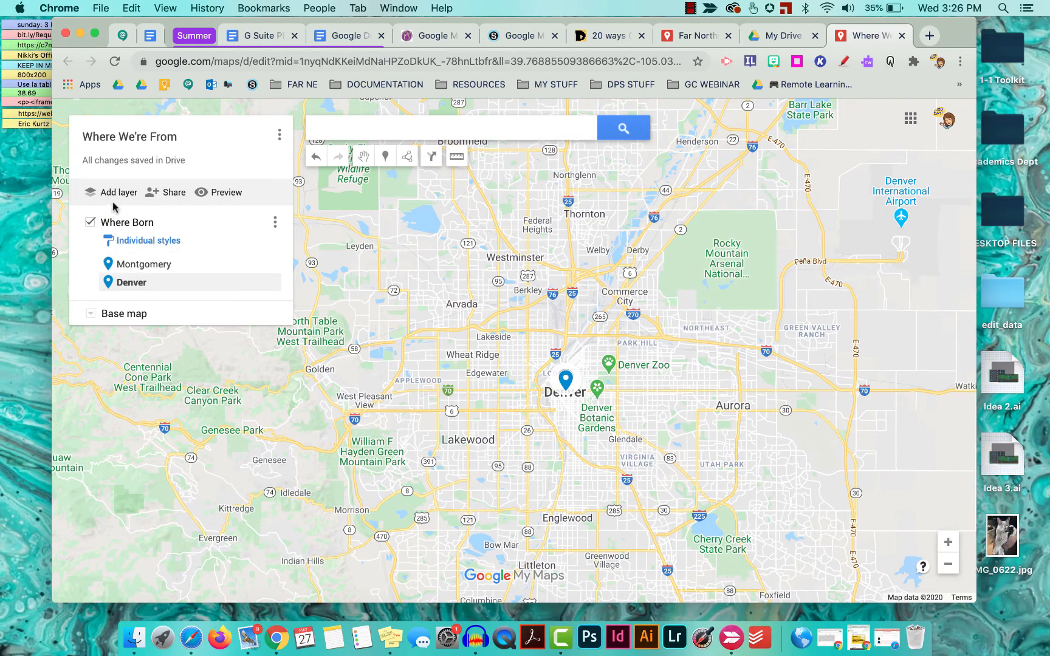
Step: Hide the Where Born layer and show it again
{"action": "left_click", "coordinate": [90, 222]}
{"action": "left_click", "coordinate": [91, 224]}
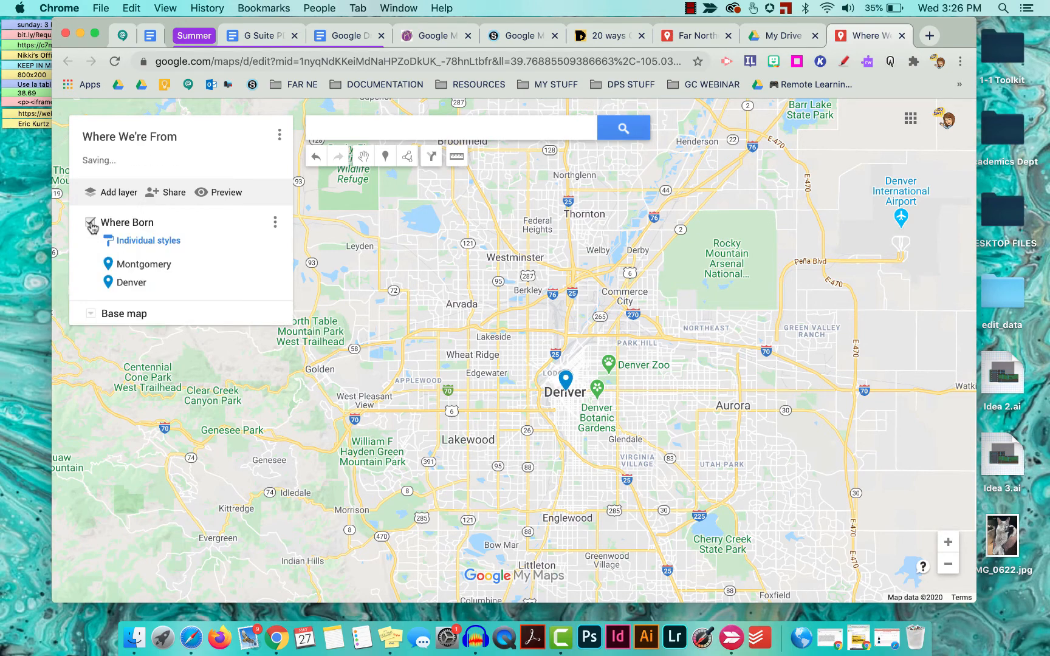
Step: Toggle the visibility of the Where Born layer off and back on once more
{"action": "left_click", "coordinate": [91, 224]}
{"action": "left_click", "coordinate": [90, 224]}
Step: Measure the straight-line distance from the Denver marker to the Montgomery marker
{"action": "left_click", "coordinate": [949, 565]}
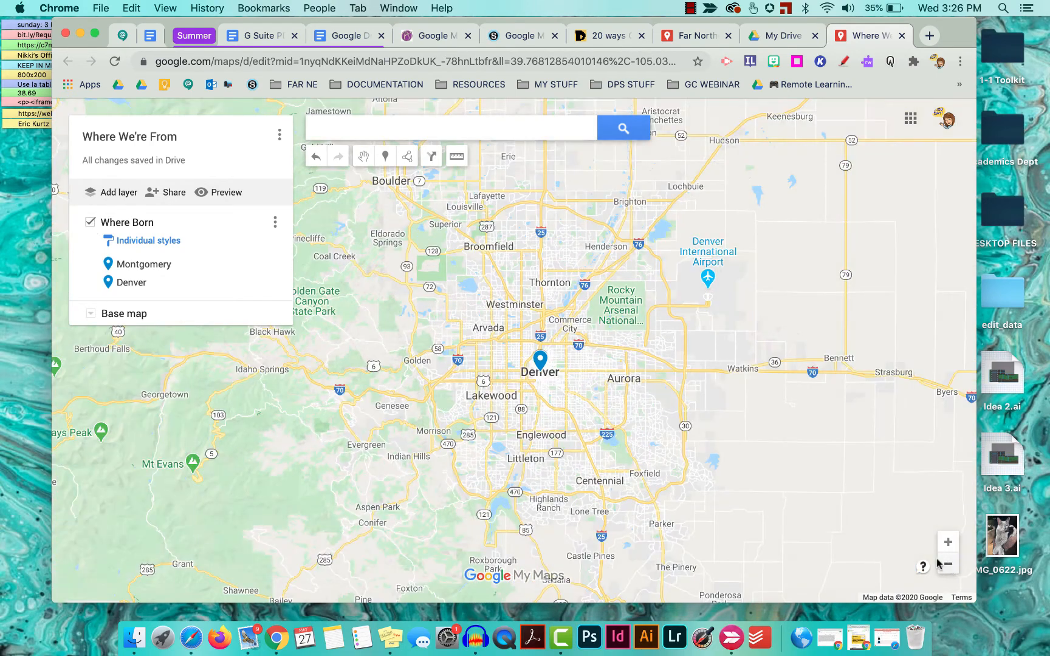
{"action": "left_click", "coordinate": [949, 565]}
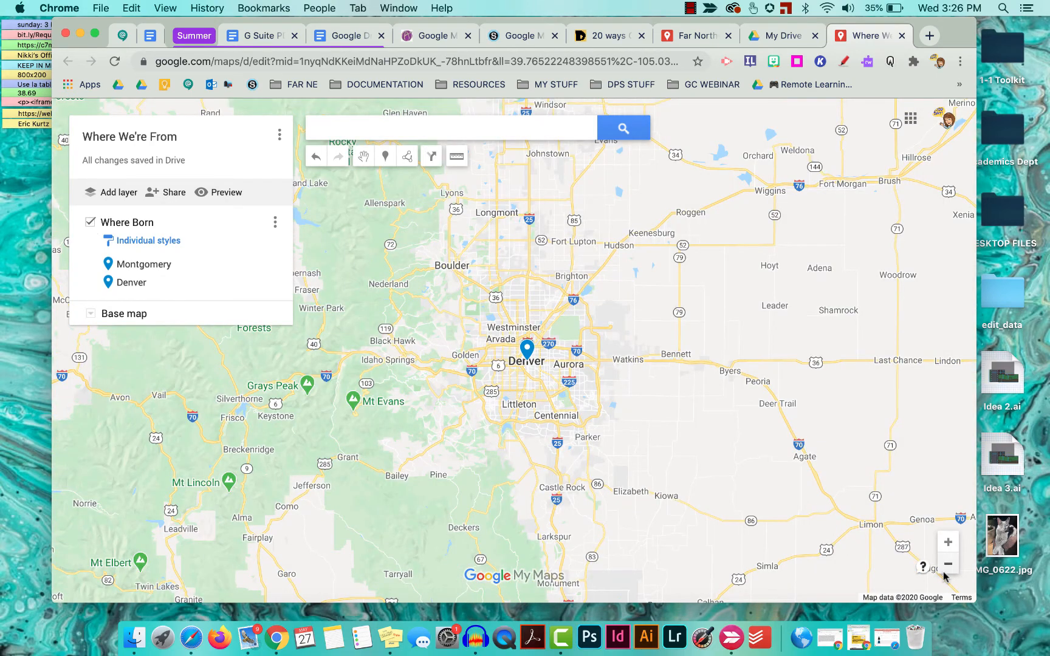
{"action": "left_click", "coordinate": [946, 569]}
{"action": "left_click", "coordinate": [947, 569]}
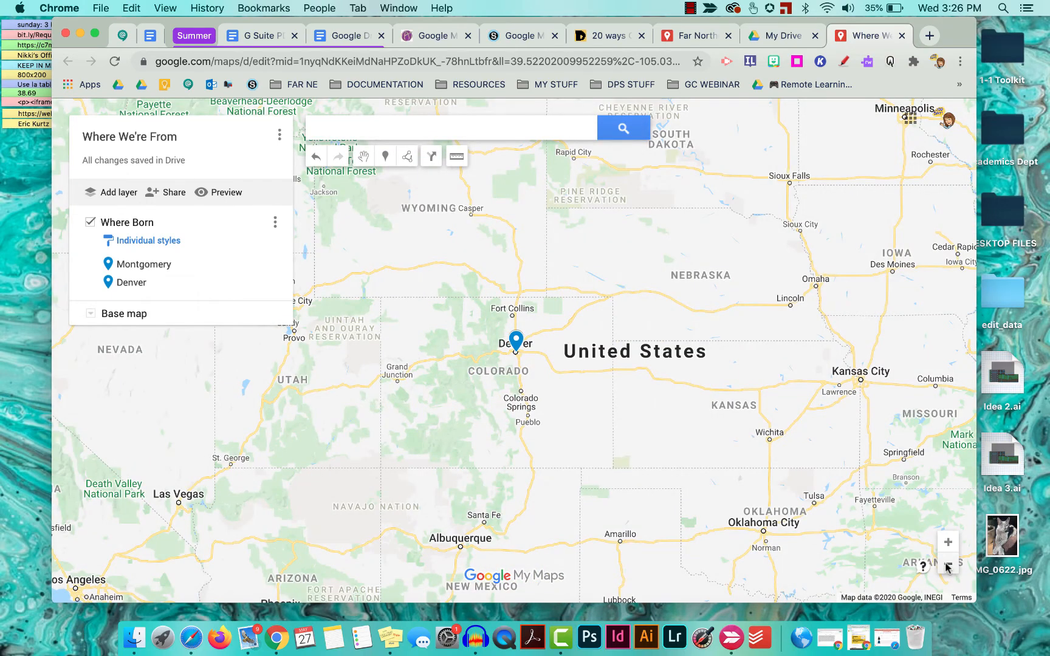
{"action": "left_click", "coordinate": [946, 568]}
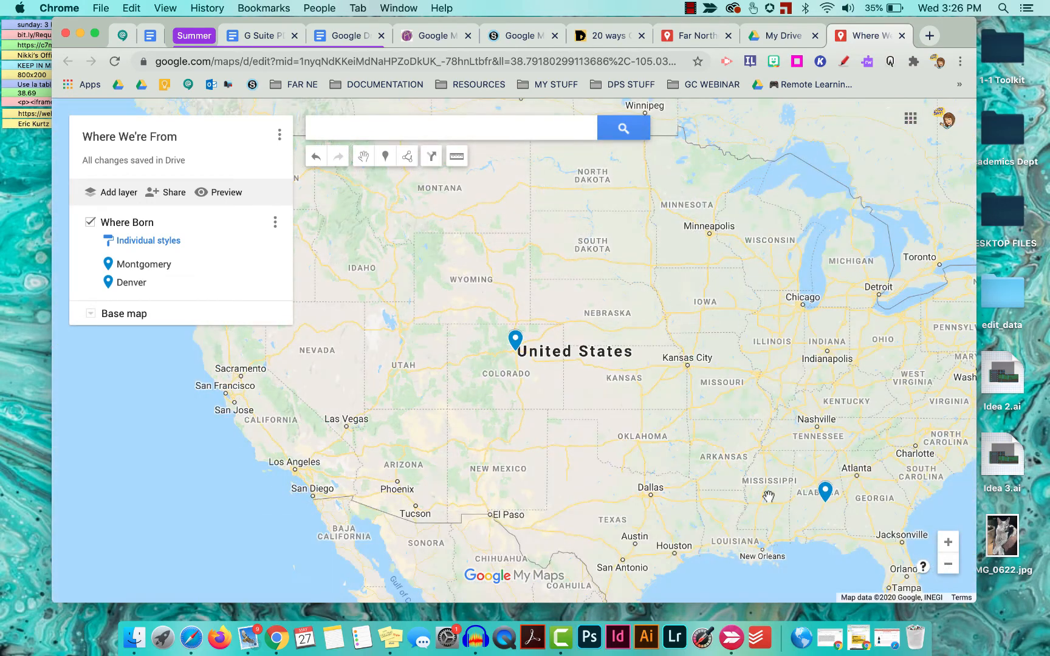
{"action": "mouse_move", "coordinate": [768, 496]}
{"action": "left_mouse_down"}
{"action": "mouse_move", "coordinate": [683, 401]}
{"action": "mouse_move", "coordinate": [624, 388]}
{"action": "left_mouse_up"}
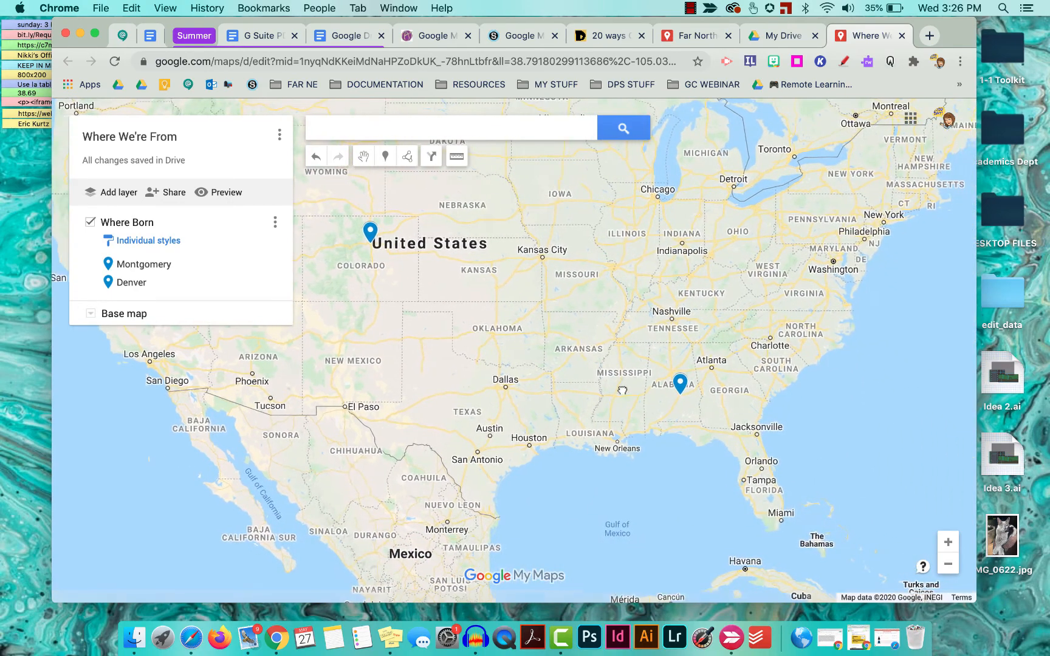
{"action": "left_click", "coordinate": [459, 159]}
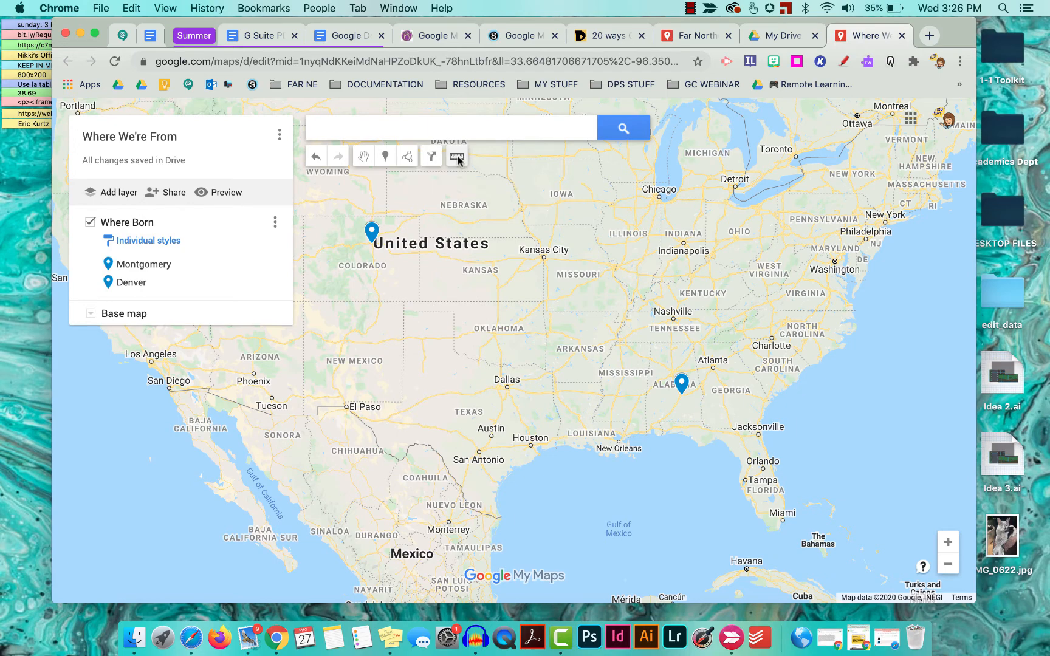
{"action": "left_click", "coordinate": [371, 233]}
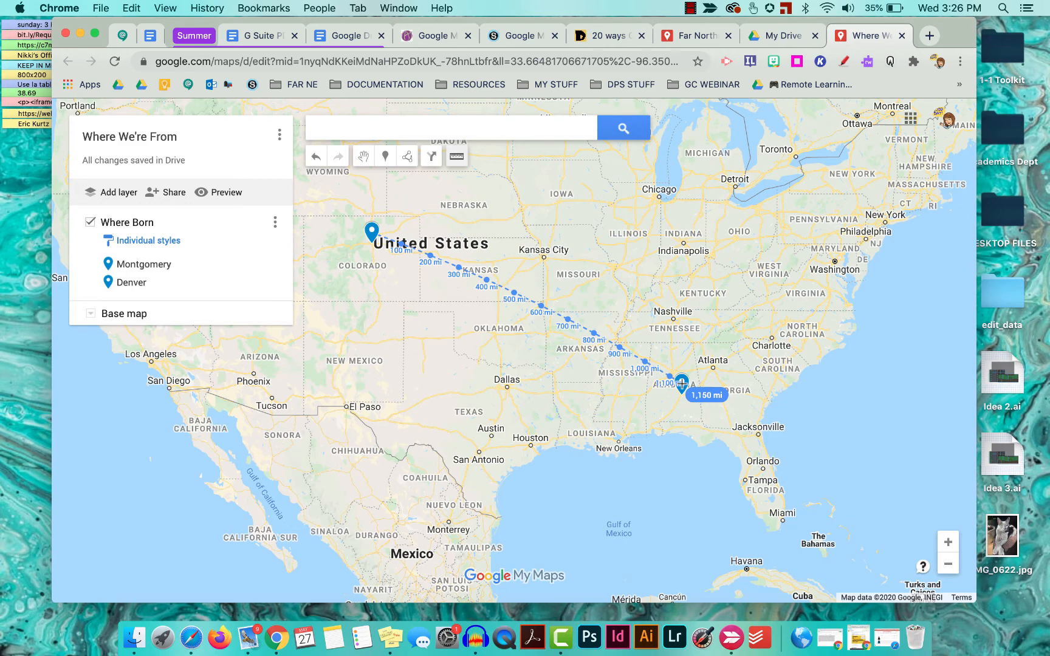
{"action": "left_click", "coordinate": [681, 383]}
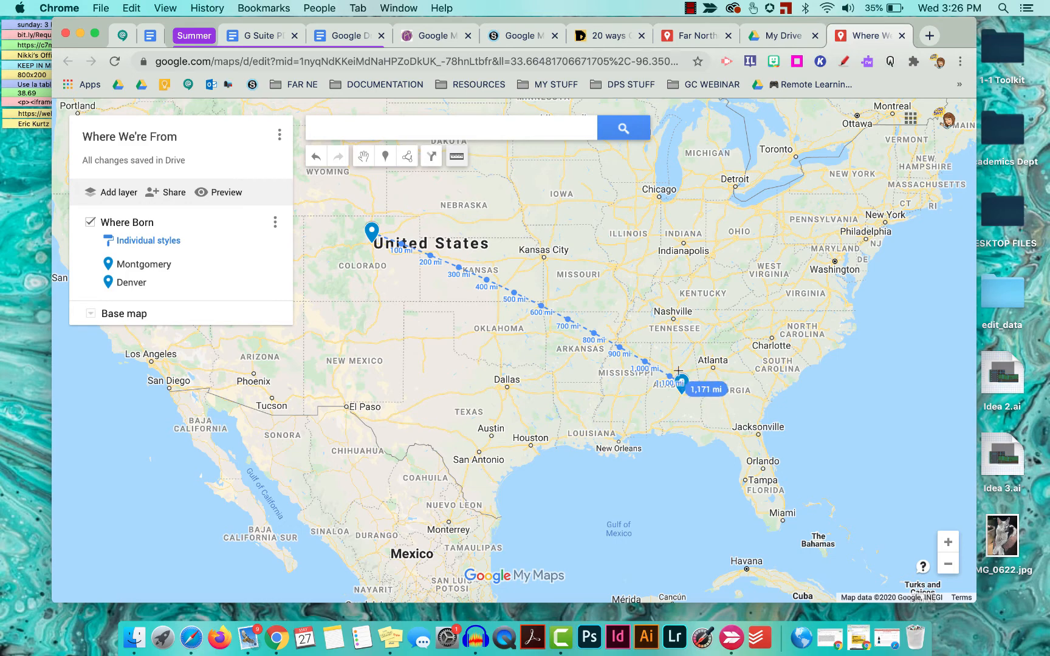
Step: Extend the measurement through Chicago and back to Denver to measure the enclosed area, and clear it
{"action": "left_click", "coordinate": [659, 196]}
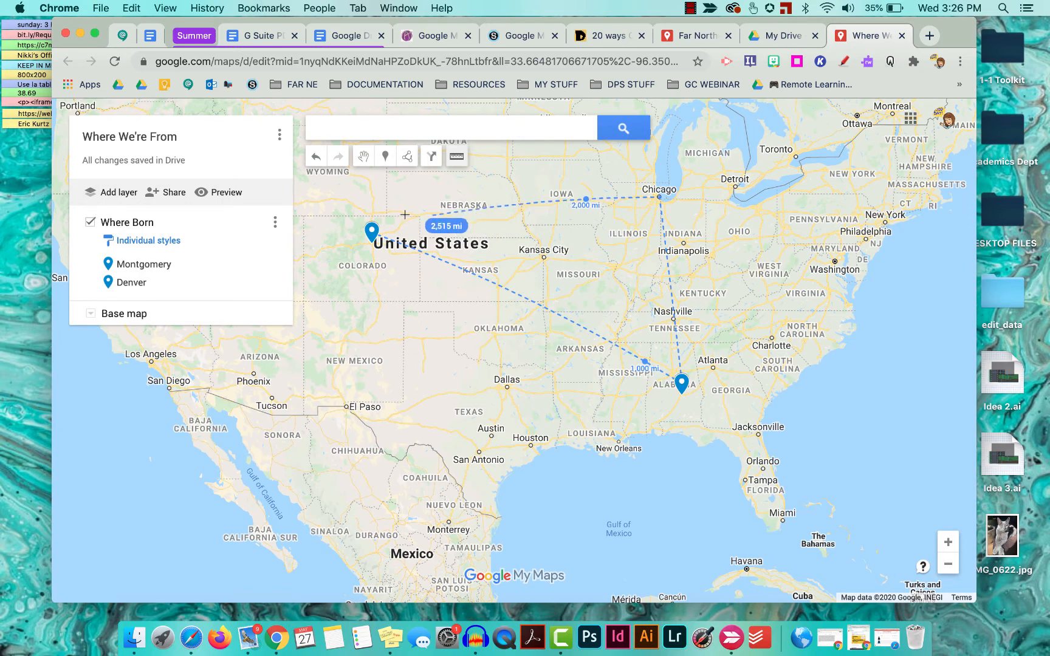
{"action": "left_click", "coordinate": [372, 232]}
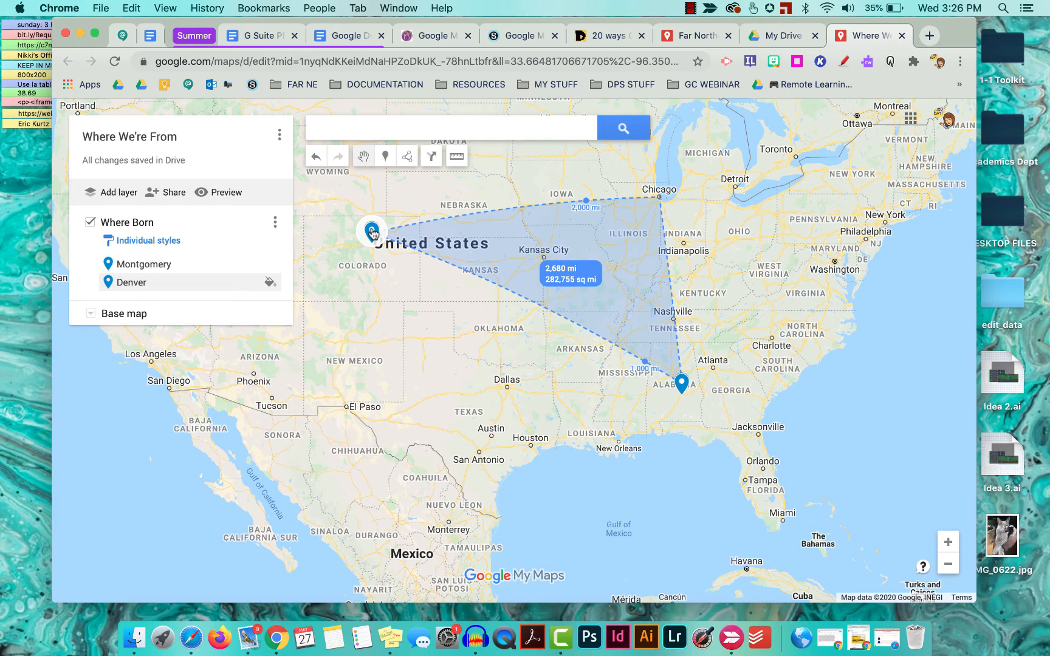
{"action": "left_click", "coordinate": [375, 283]}
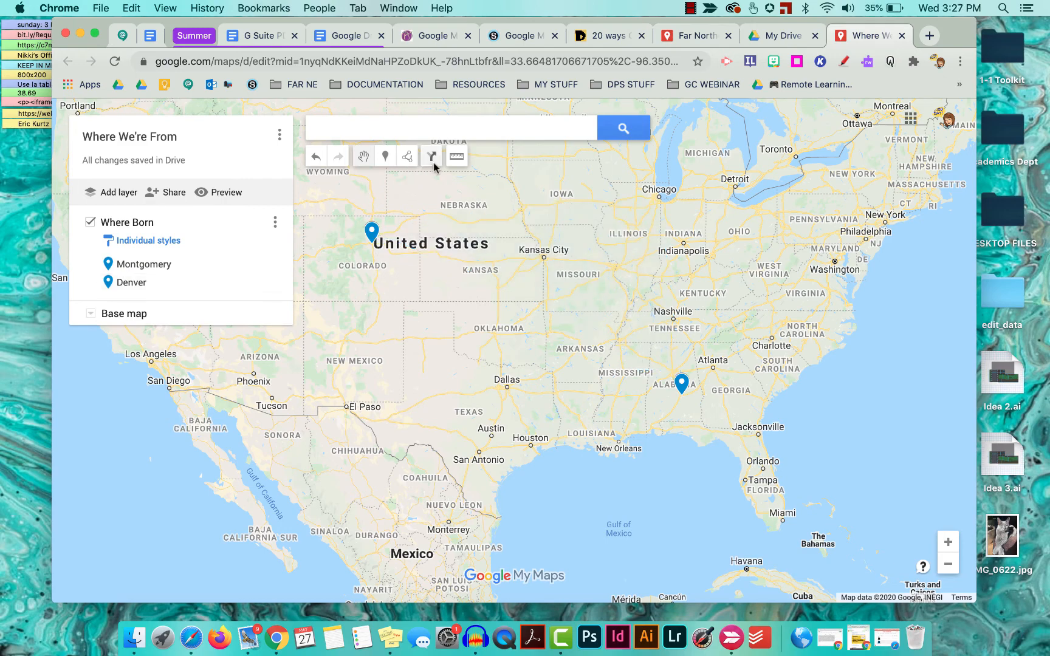
{"action": "left_click", "coordinate": [408, 157]}
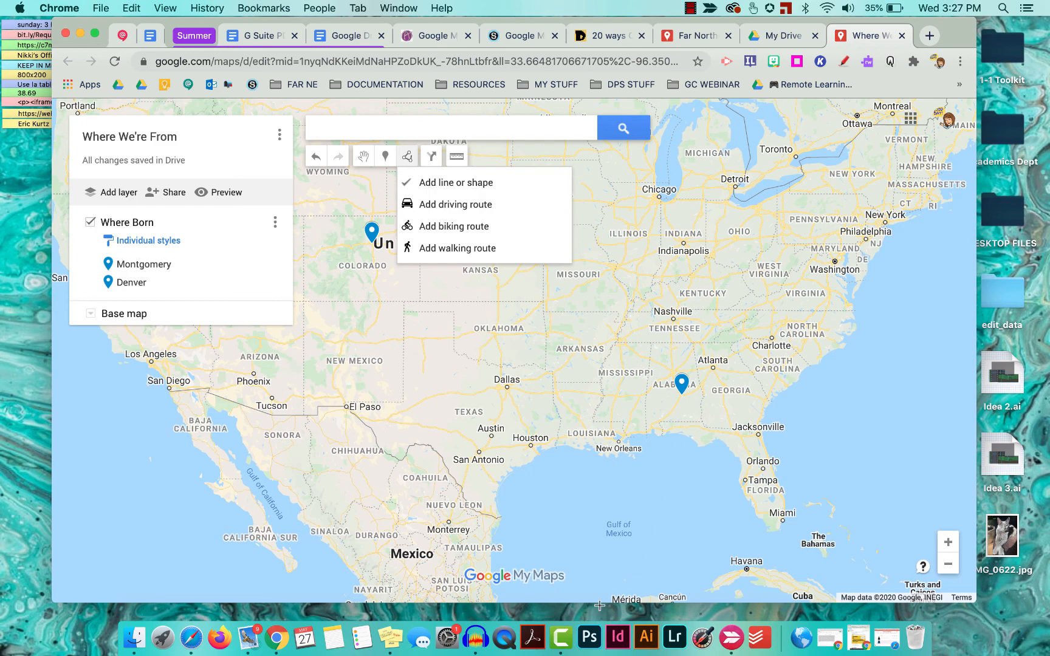
{"action": "left_click", "coordinate": [691, 8]}
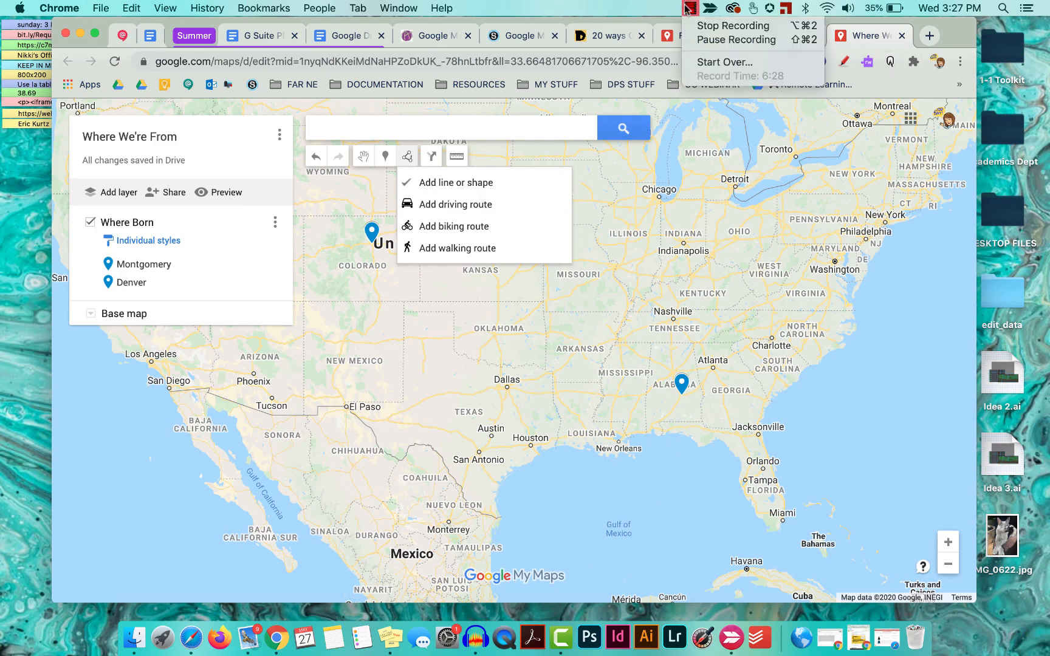